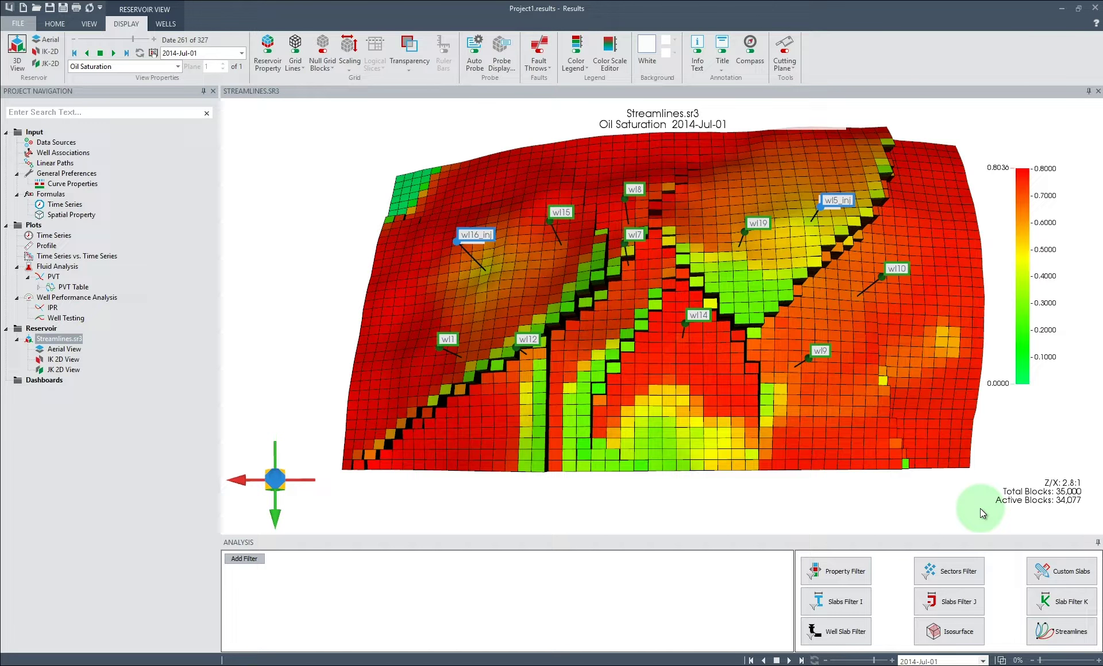
# Show oil-phase streamlines for all wells at thickness 3.2 over a faded grid, animated forward
pyautogui.click(1054, 632)
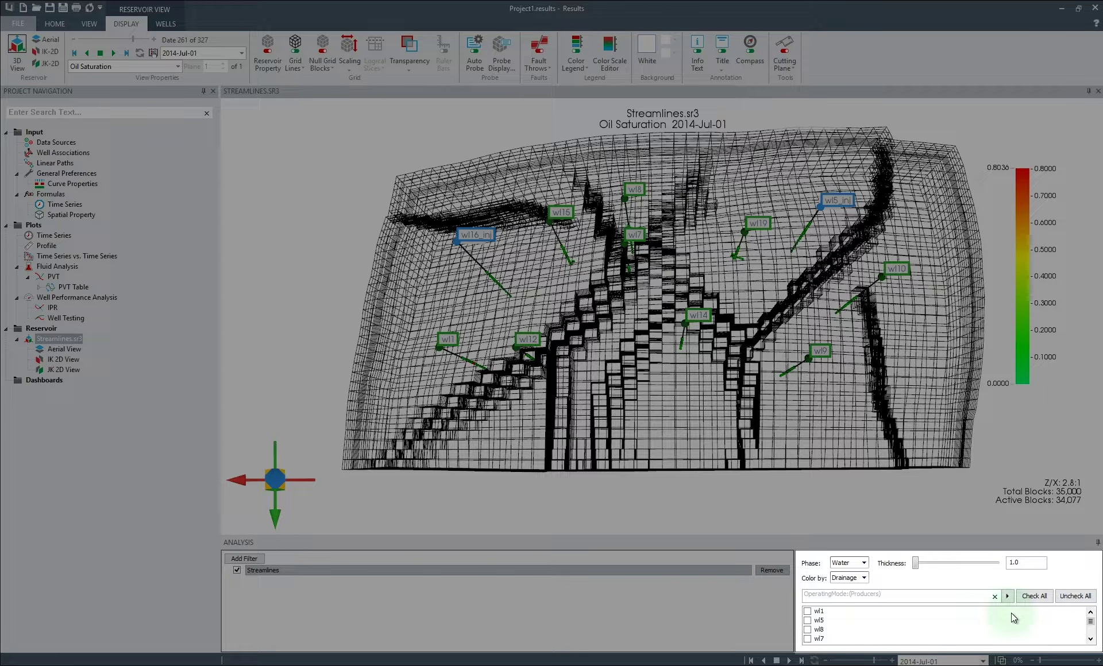
pyautogui.click(864, 564)
pyautogui.press('Up')
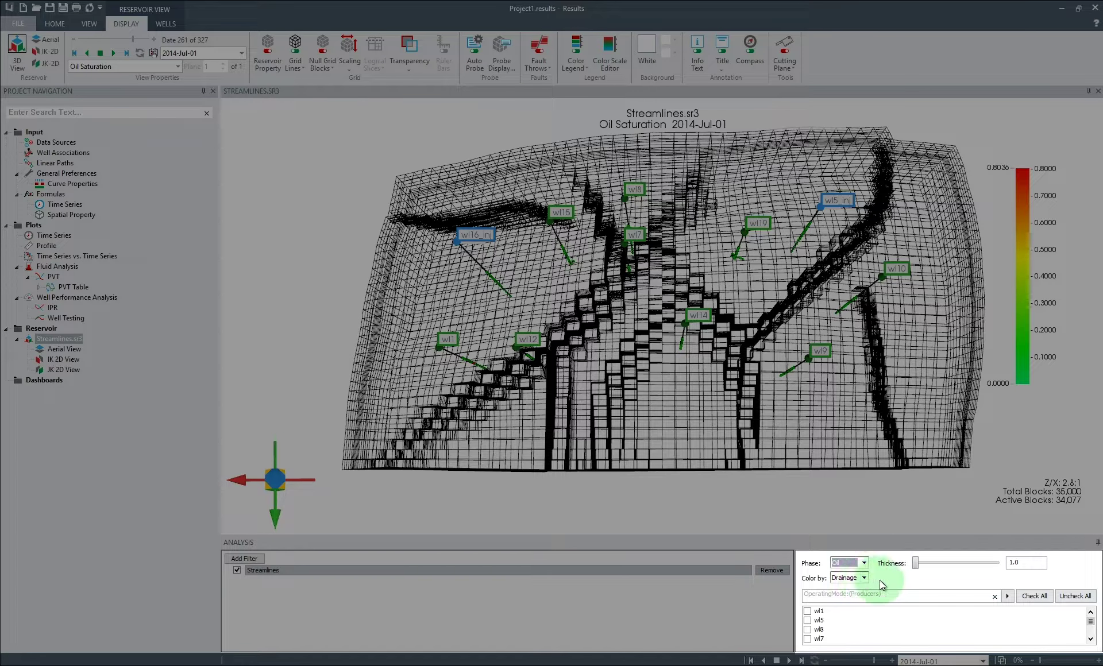
pyautogui.click(1031, 595)
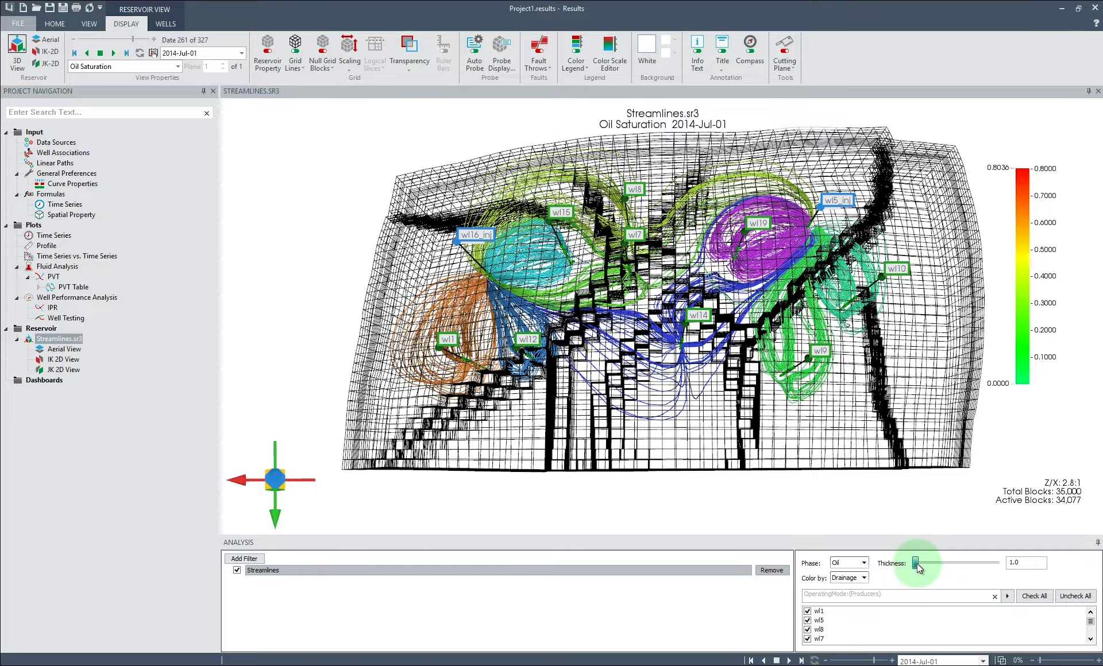
pyautogui.moveTo(916, 564); pyautogui.dragTo(921, 564)
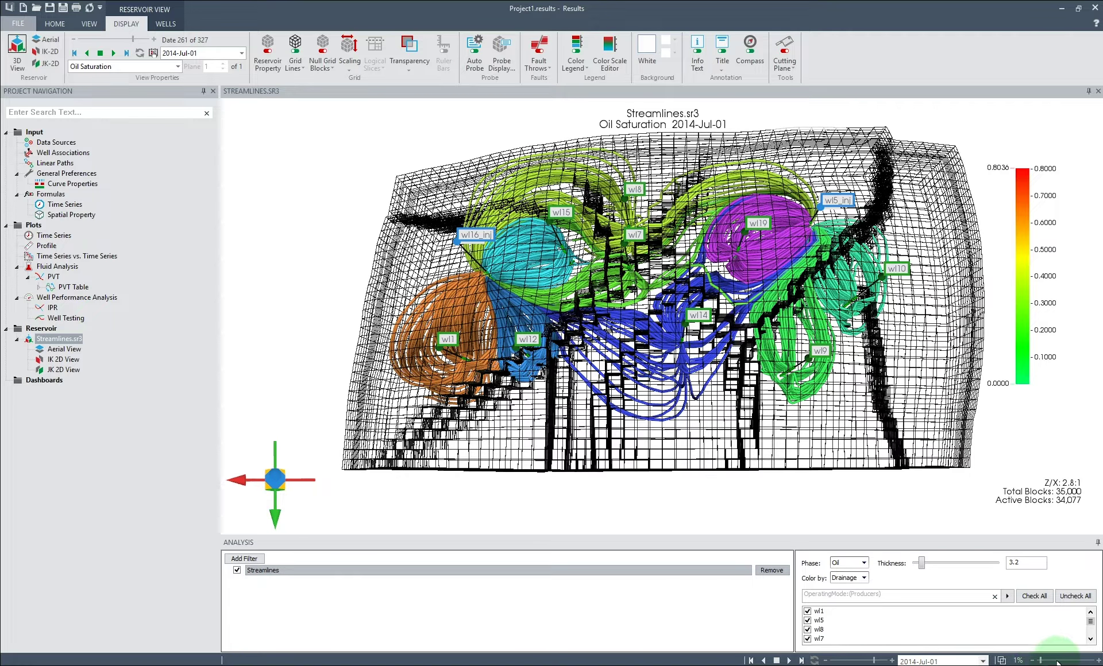
pyautogui.moveTo(1060, 662); pyautogui.dragTo(1086, 662)
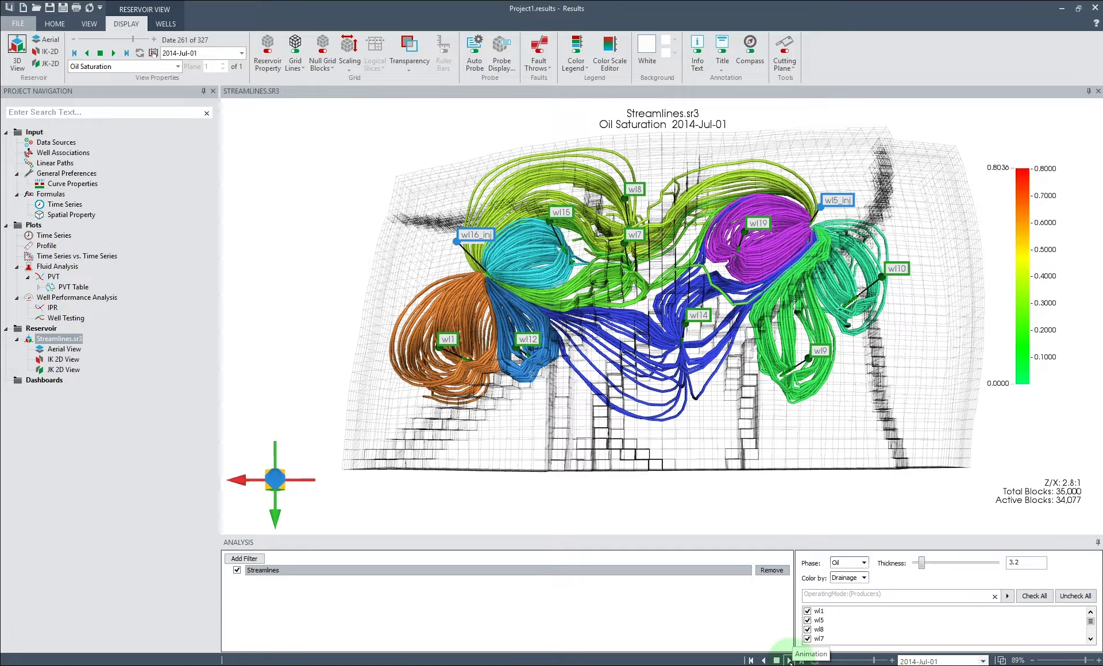
pyautogui.click(789, 661)
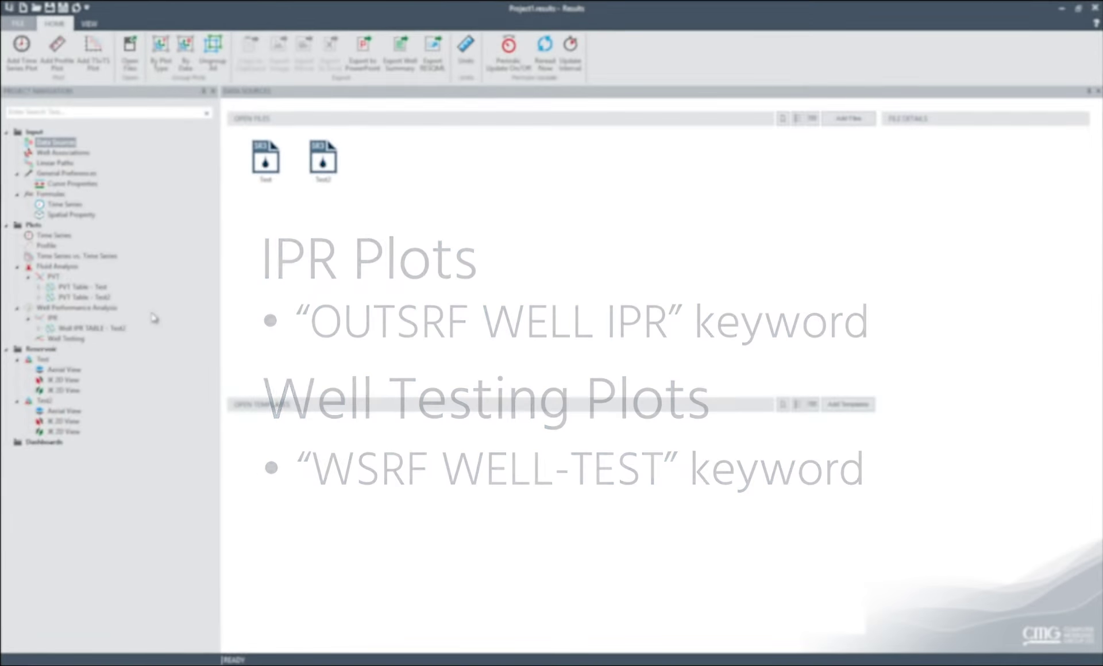
# View the Test PVT and Test2 Well IPR plots, then open the Well Testing DP vs DT plot
pyautogui.click(96, 286)
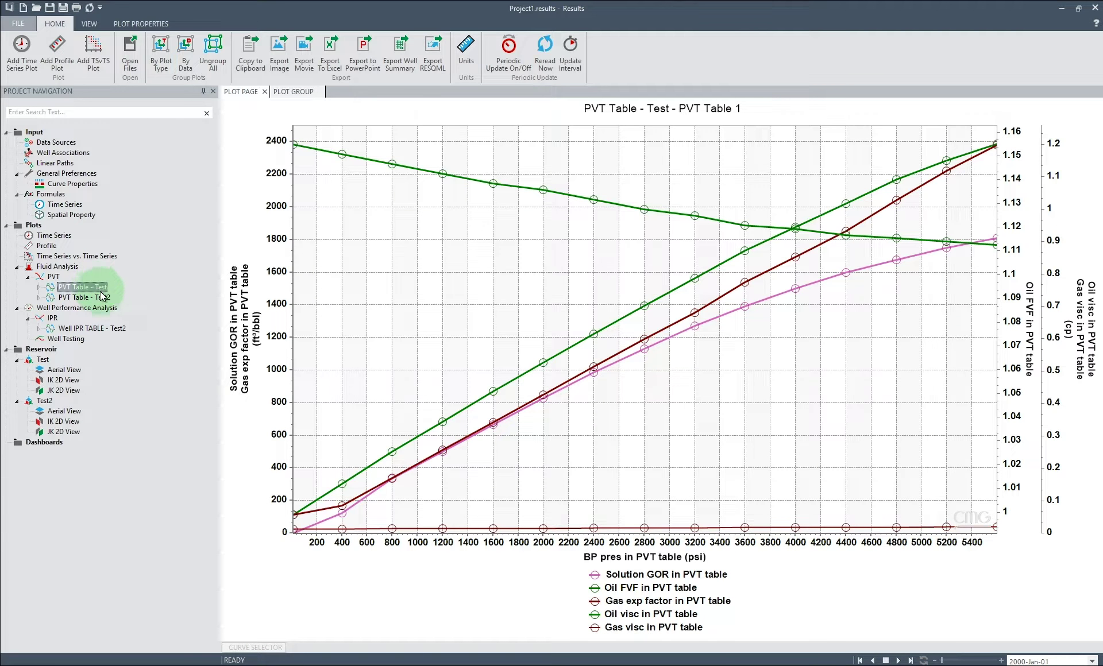
pyautogui.click(111, 329)
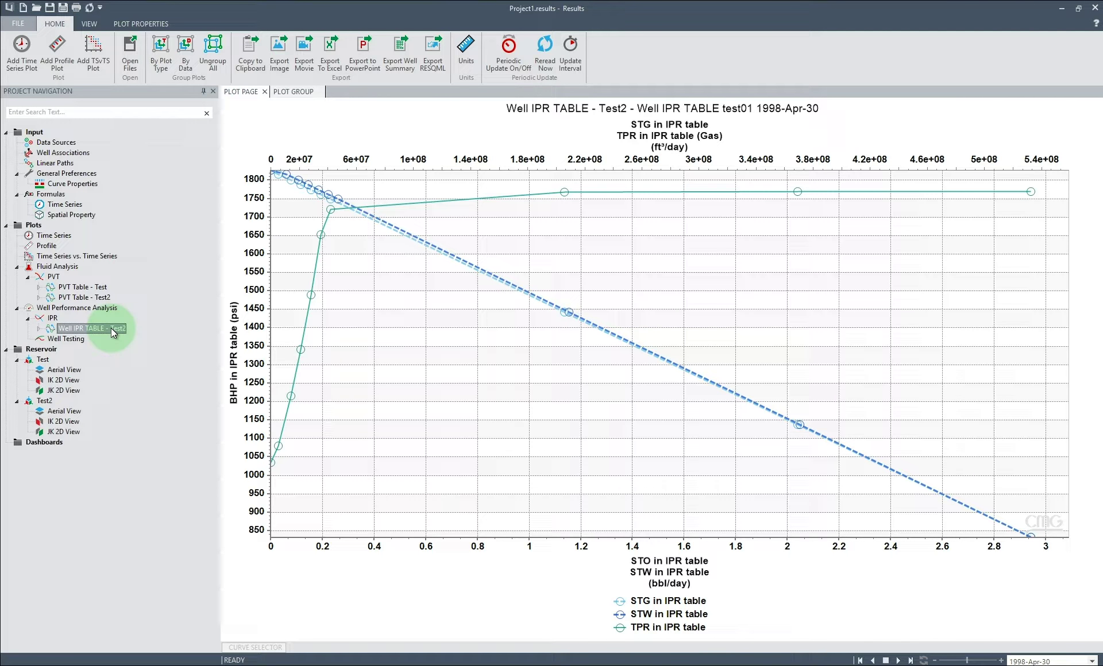
pyautogui.click(77, 340)
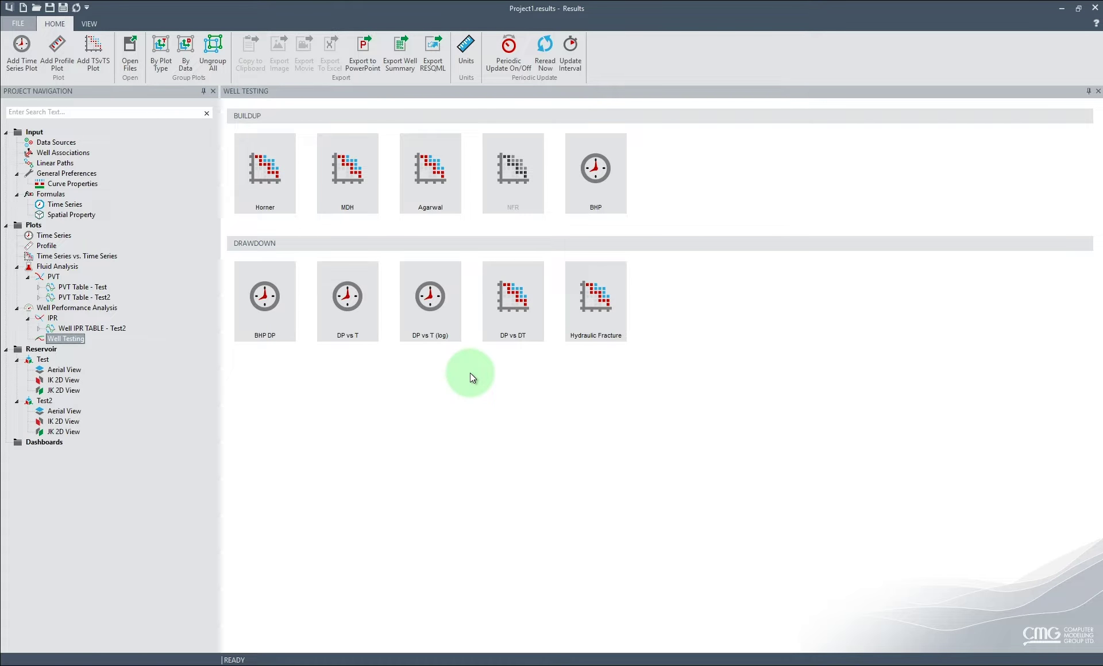
pyautogui.click(512, 315)
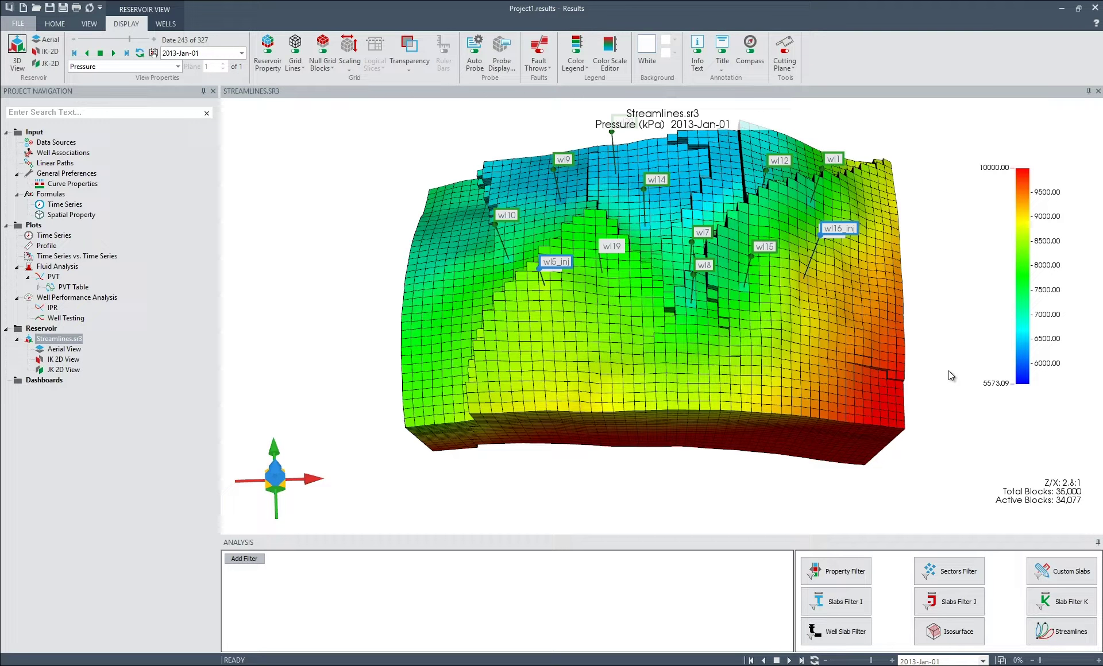
# Build a Pressure_Custom colour scale with an added control point moved to about 7120 kPa
pyautogui.rightClick(1014, 272)
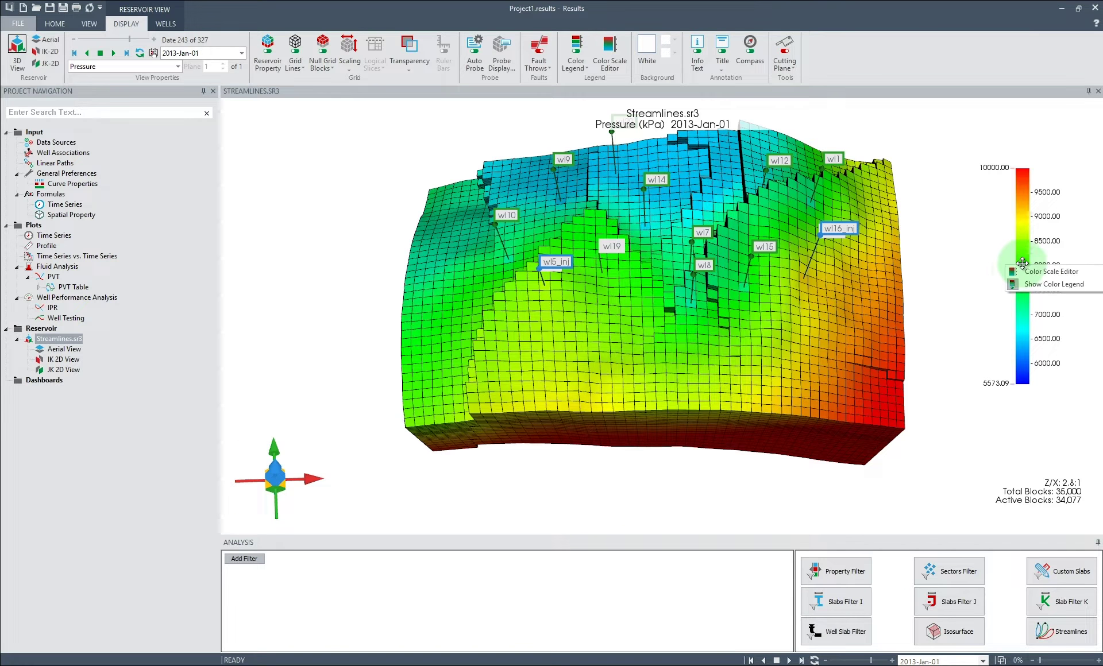
pyautogui.click(615, 53)
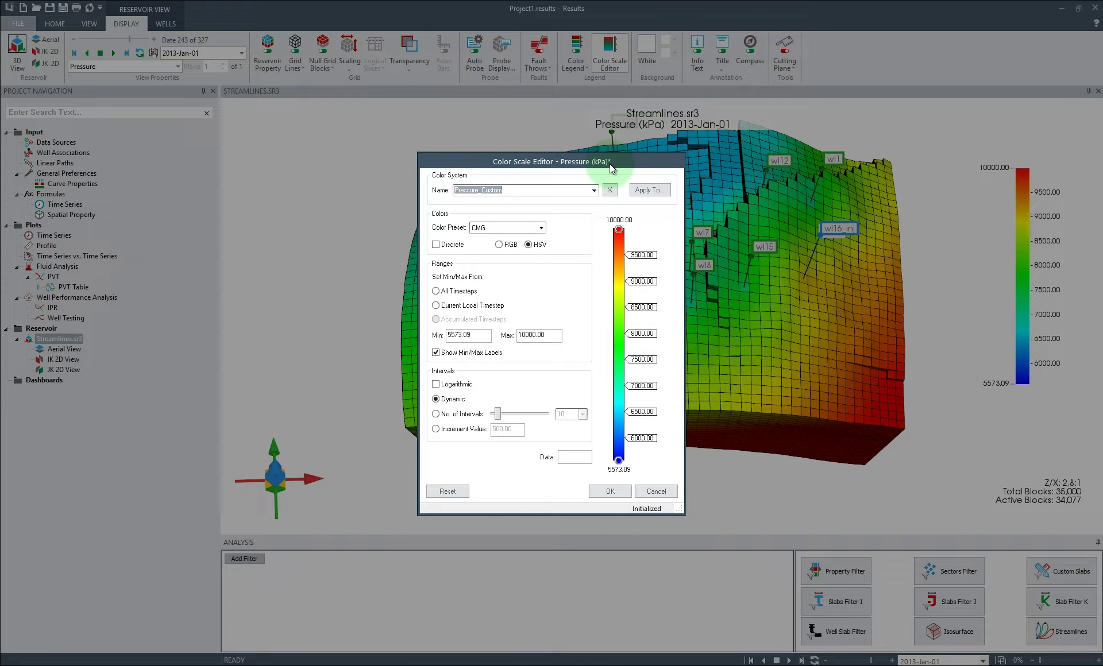
pyautogui.click(619, 284)
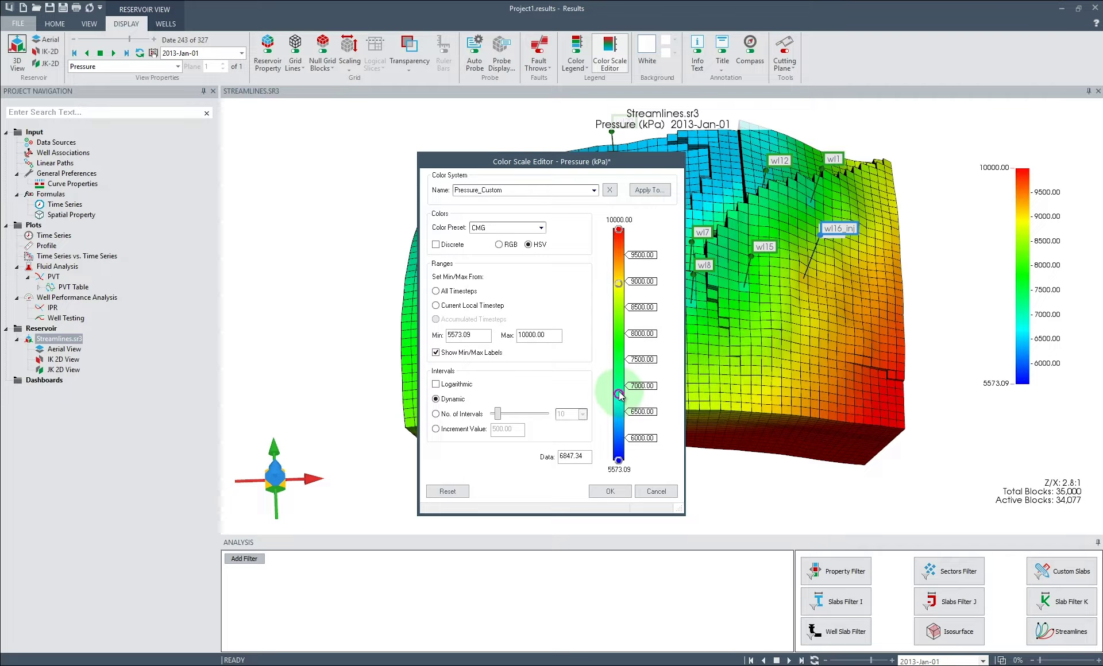
pyautogui.moveTo(620, 394); pyautogui.dragTo(619, 321)
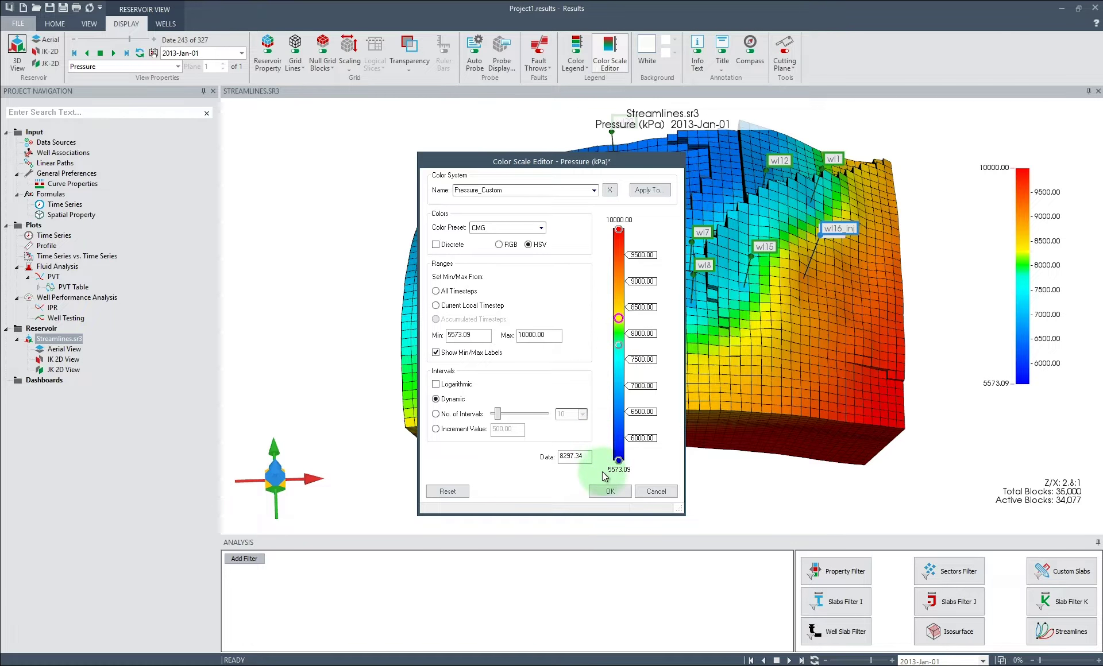
pyautogui.click(607, 493)
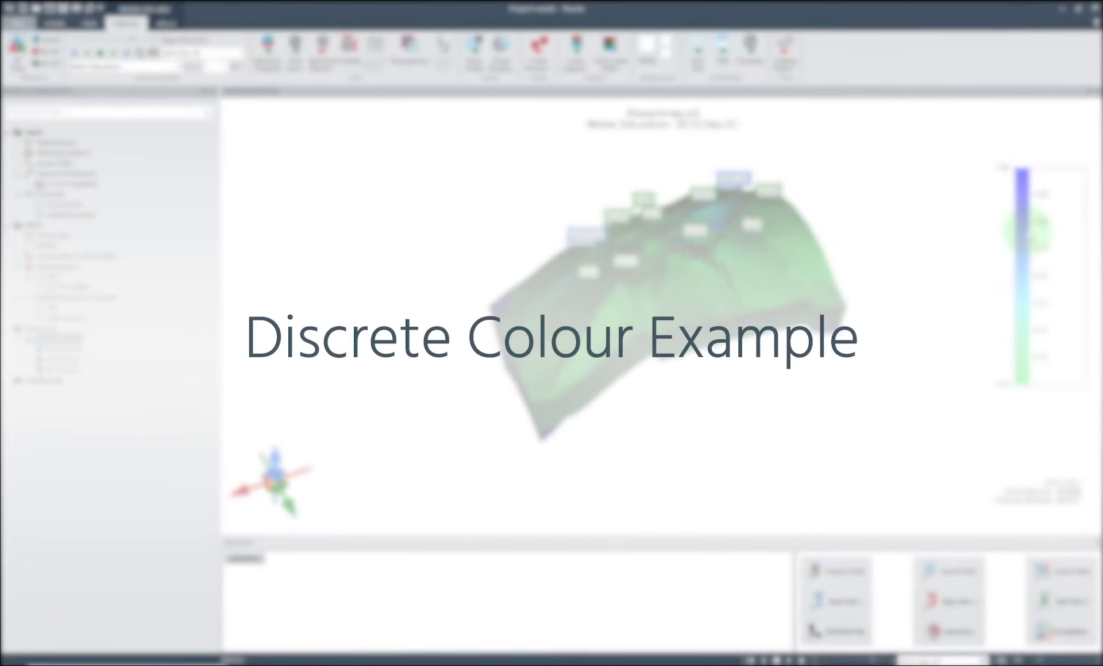
# Make the Water Saturation scale discrete with fewer intervals and the top boundary at 0.60
pyautogui.click(1041, 247)
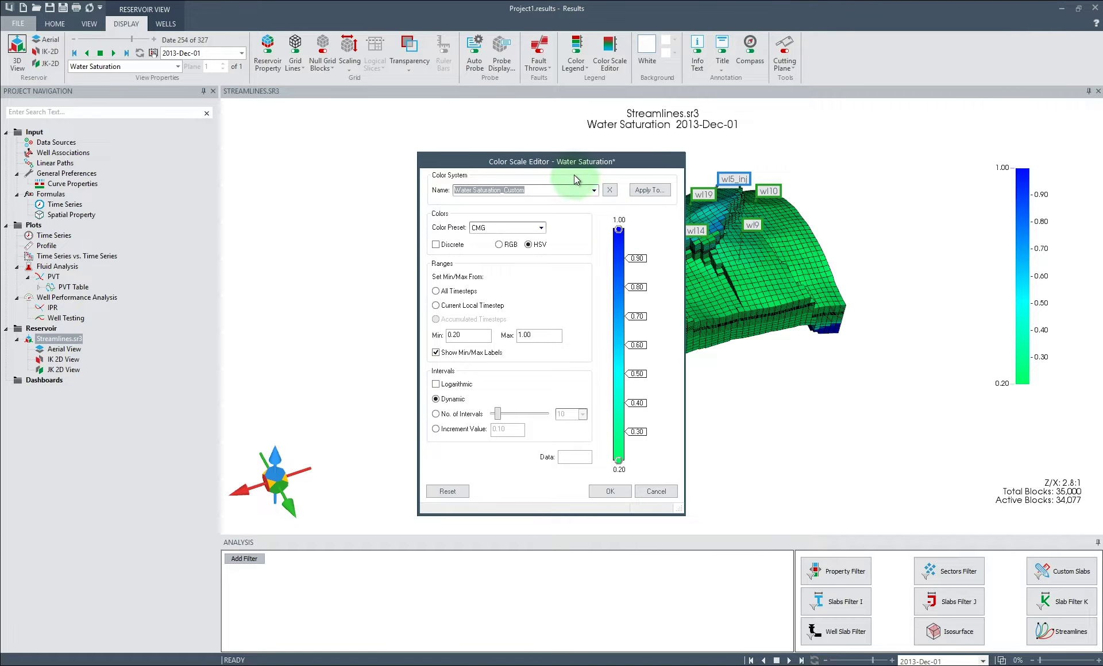
pyautogui.moveTo(565, 165); pyautogui.dragTo(477, 140)
pyautogui.click(346, 220)
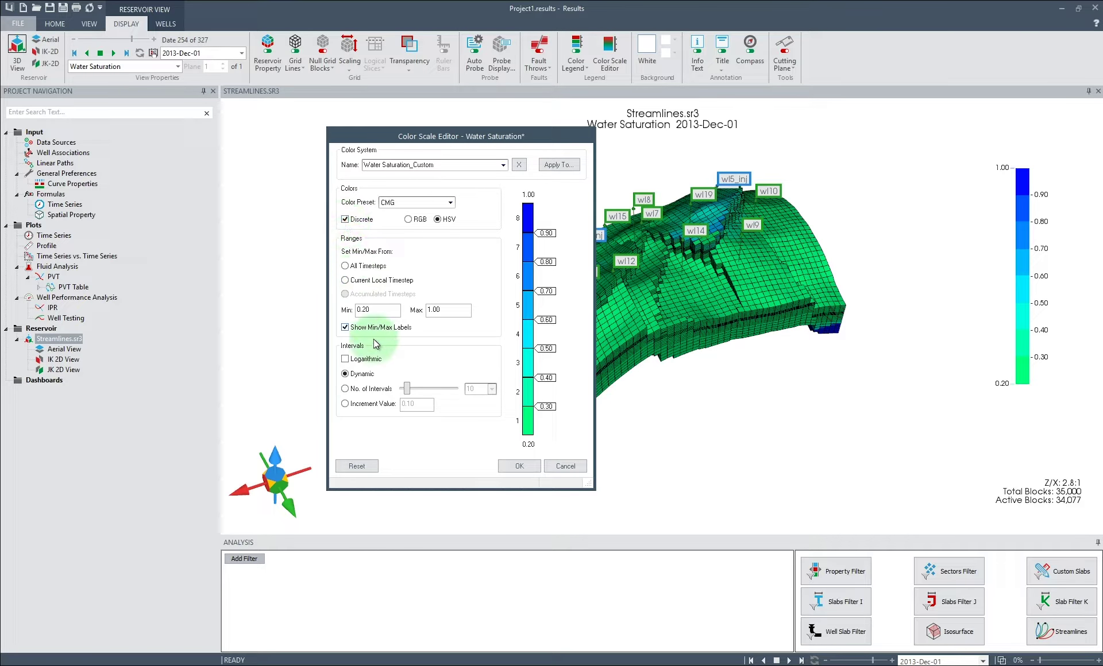
pyautogui.click(344, 389)
pyautogui.moveTo(407, 388); pyautogui.dragTo(404, 392)
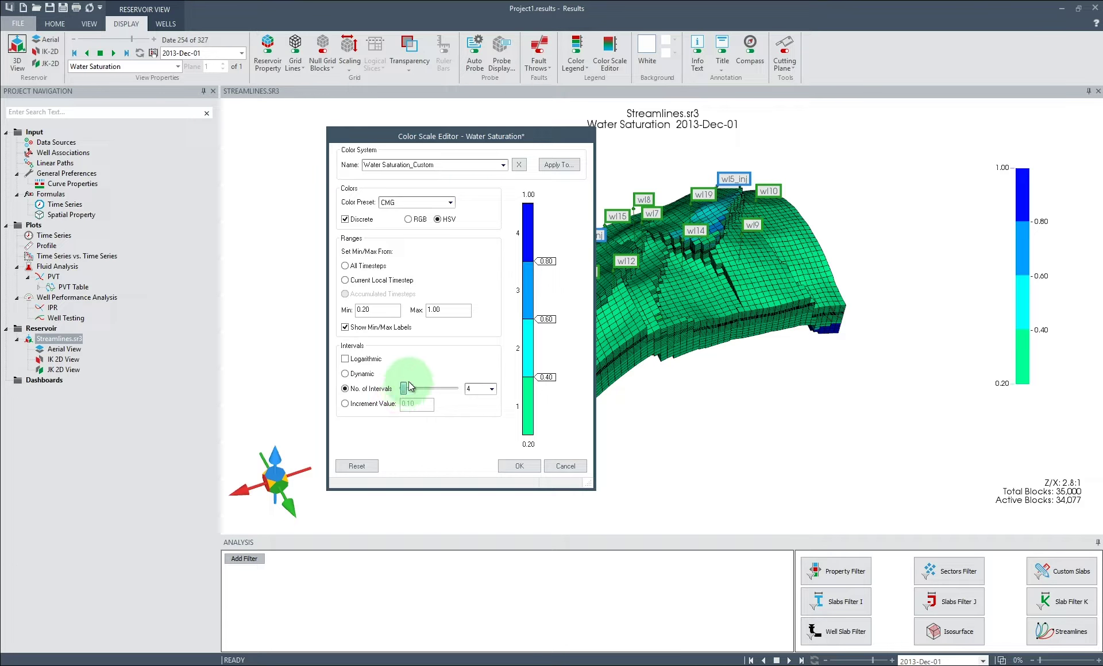
pyautogui.moveTo(542, 260)
pyautogui.mouseDown()
pyautogui.moveTo(544, 273)
pyautogui.moveTo(544, 255)
pyautogui.mouseUp()
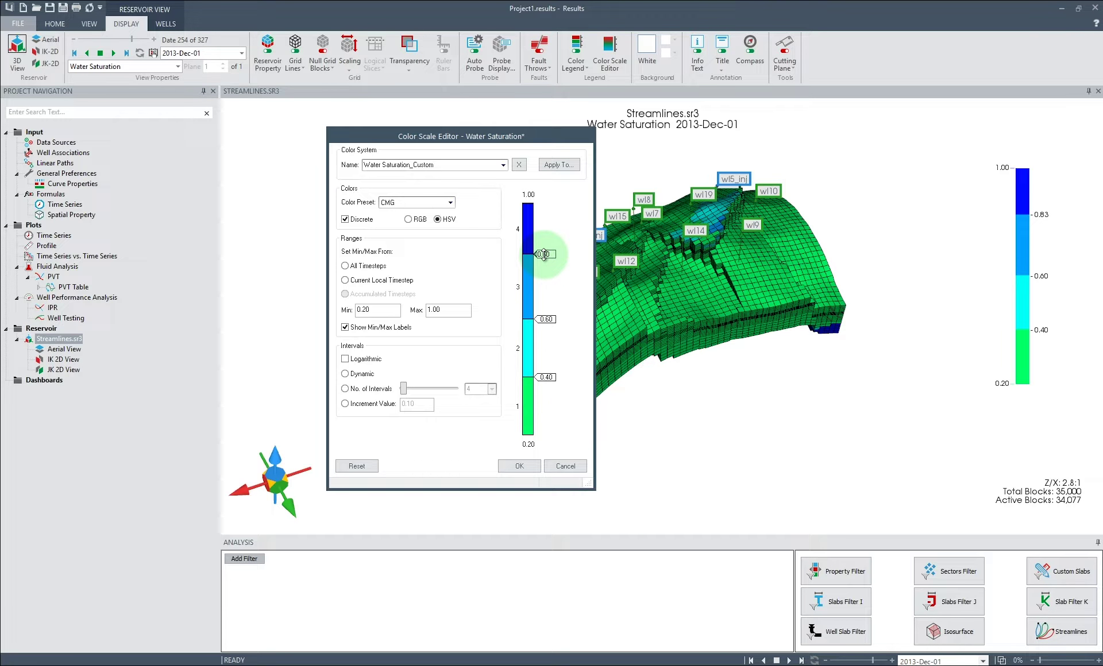
pyautogui.moveTo(544, 255); pyautogui.dragTo(545, 320)
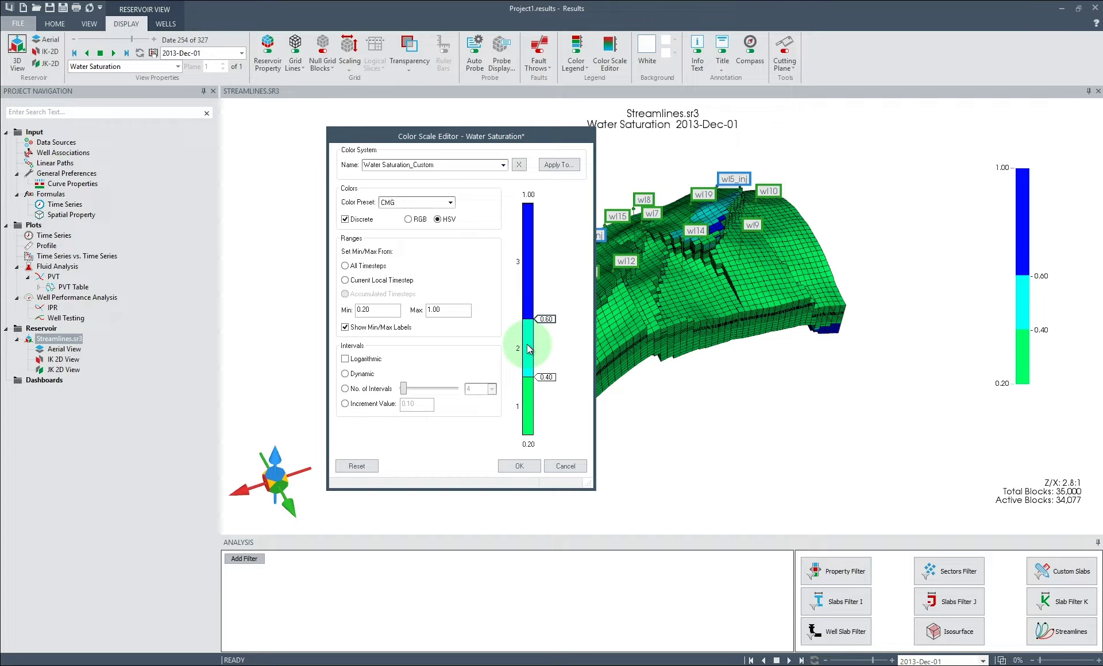
# Split the cyan band at 0.50 and the green band at 0.30
pyautogui.rightClick(528, 348)
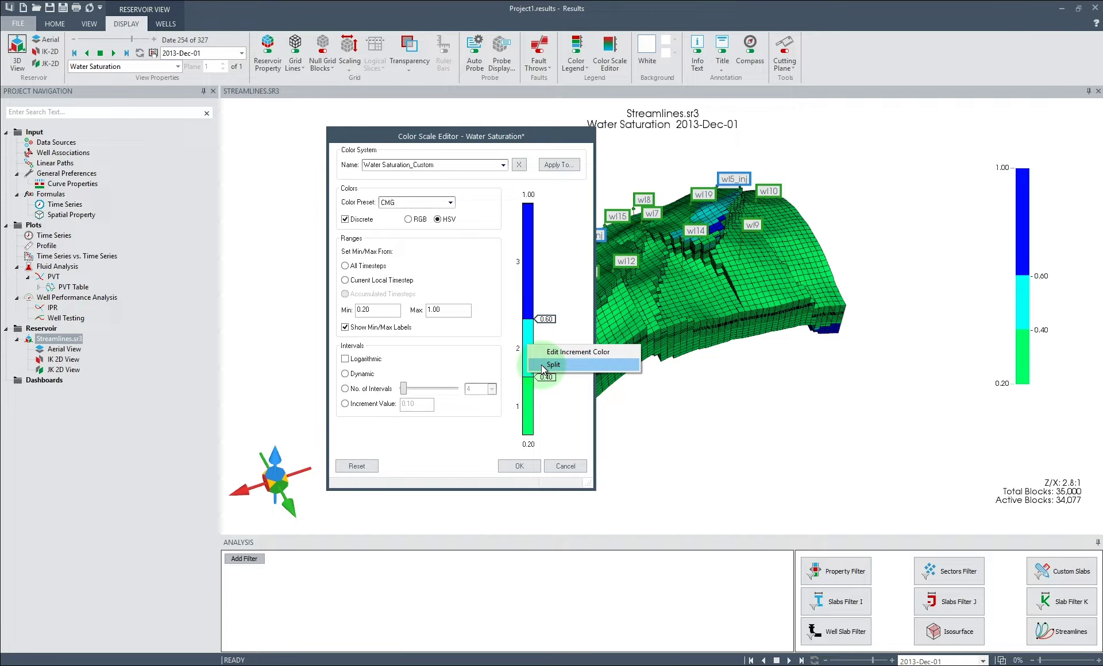
pyautogui.click(551, 365)
pyautogui.rightClick(529, 409)
pyautogui.click(545, 427)
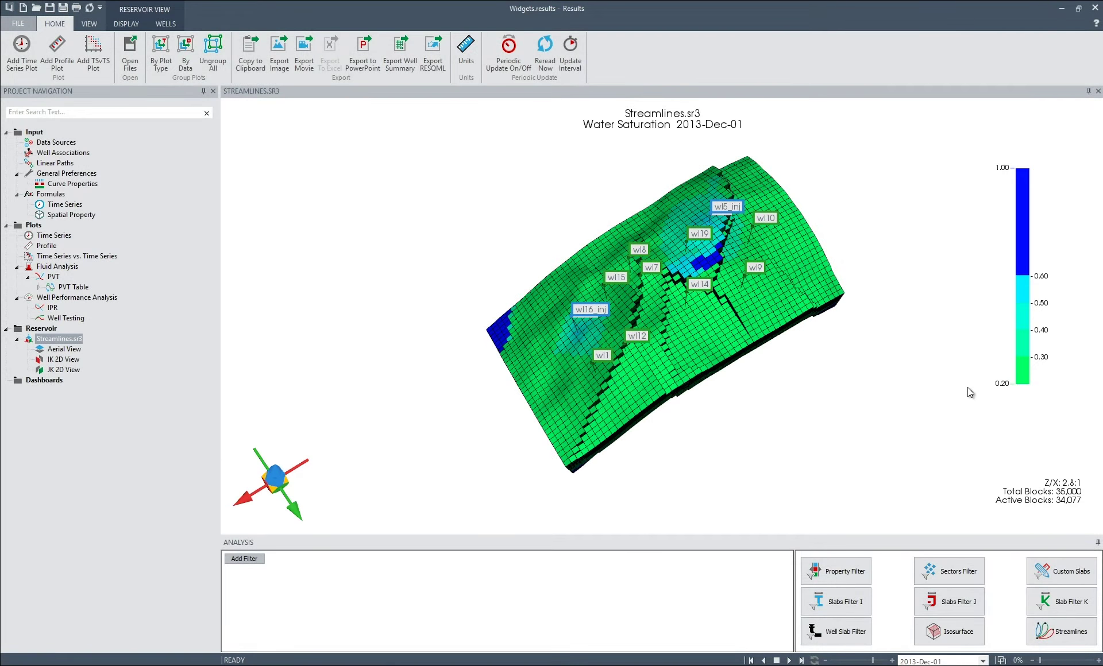
# Enlarge the Widgets plot title and move the colour legend to the left of the model
pyautogui.click(968, 389)
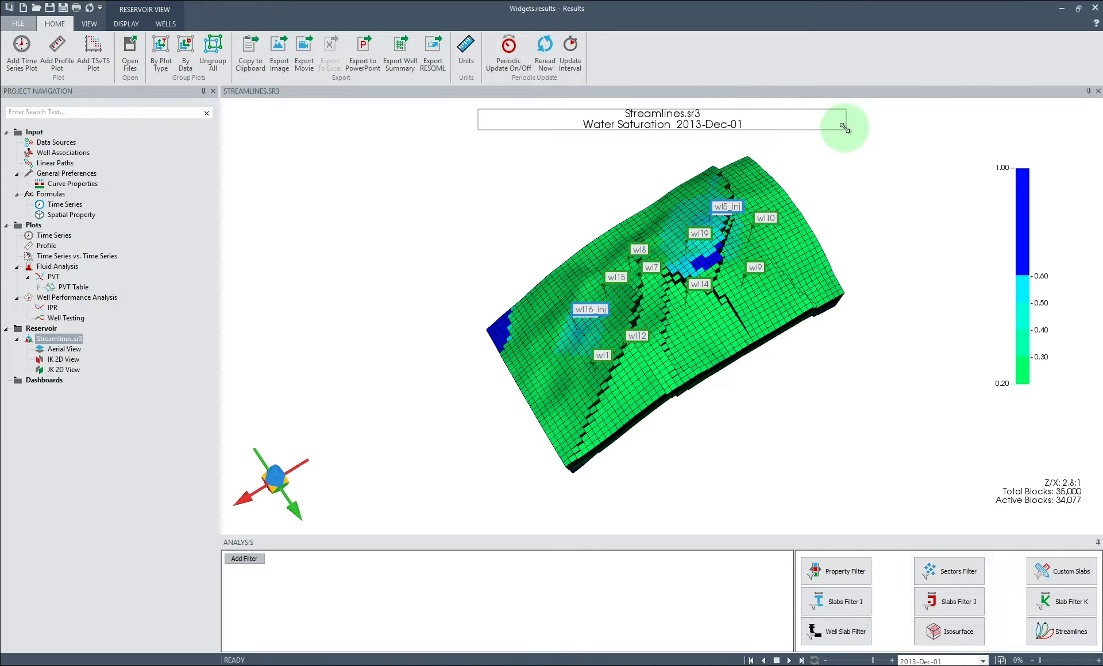
pyautogui.moveTo(846, 127); pyautogui.dragTo(854, 152)
pyautogui.click(884, 190)
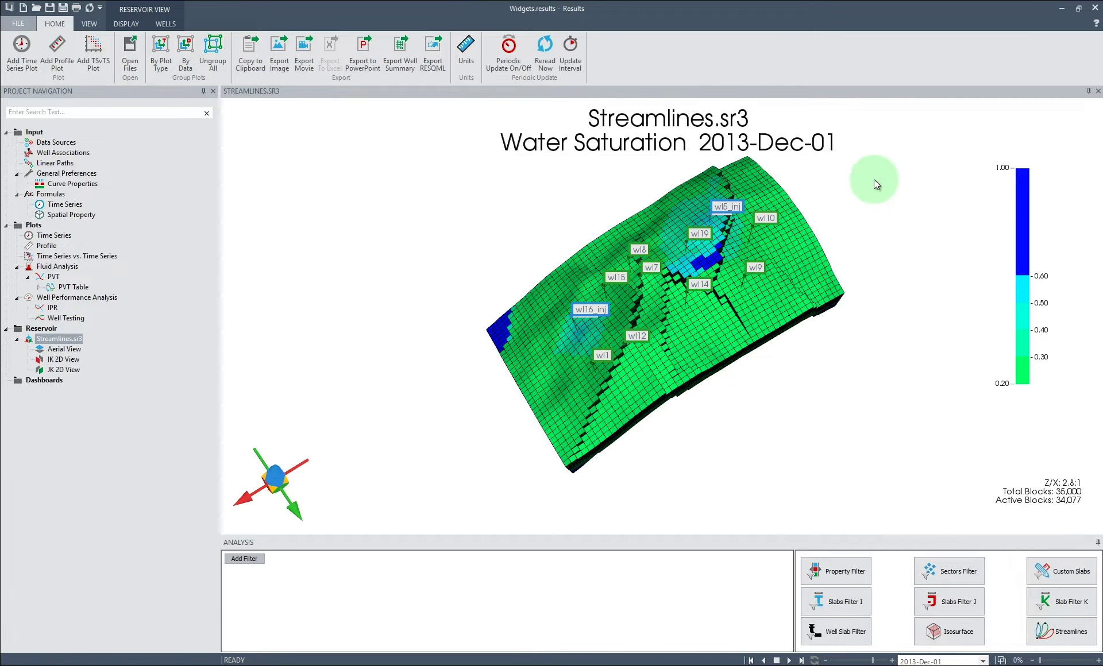
pyautogui.moveTo(1020, 247); pyautogui.dragTo(276, 273)
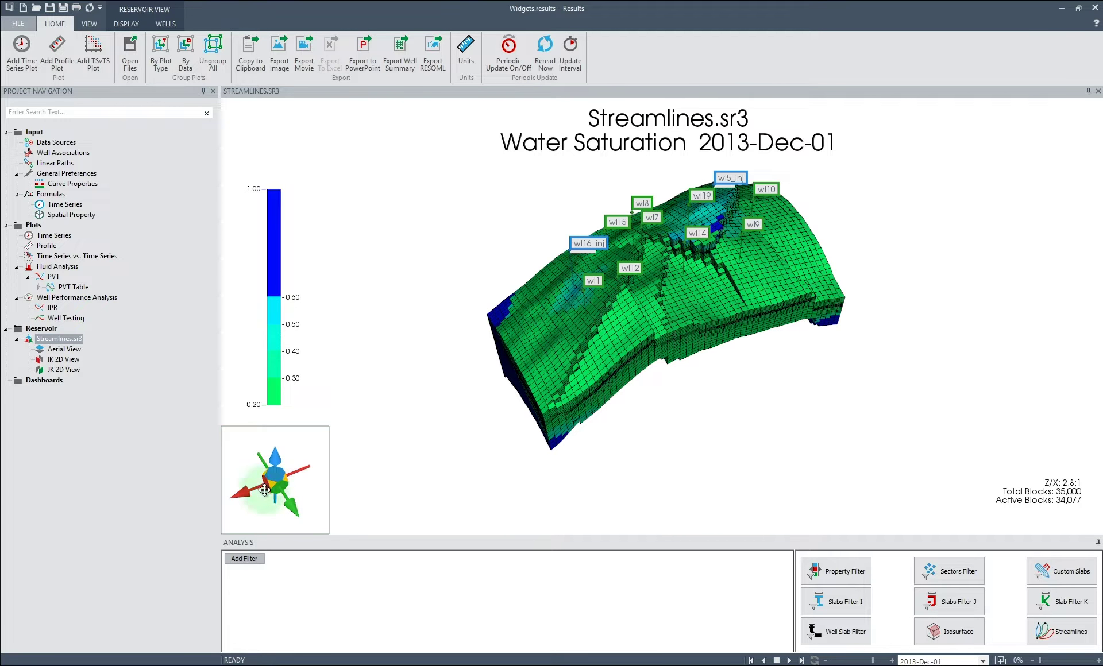
# Turn the model to a top-down view, then rotate it back to a tilted oblique view
pyautogui.click(275, 462)
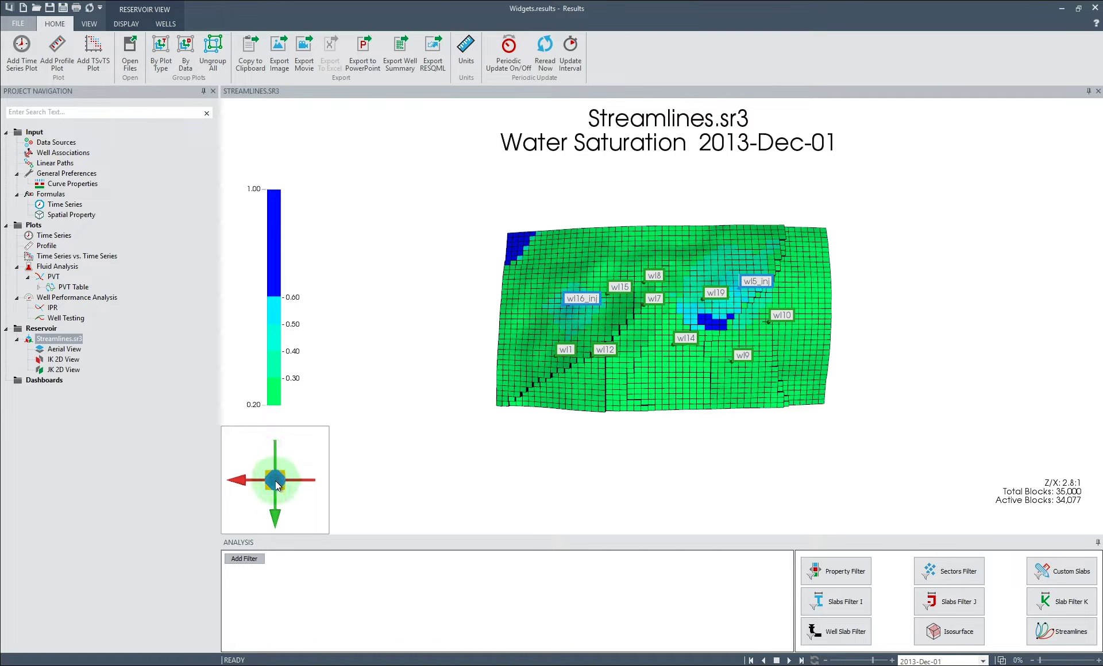
pyautogui.click(277, 486)
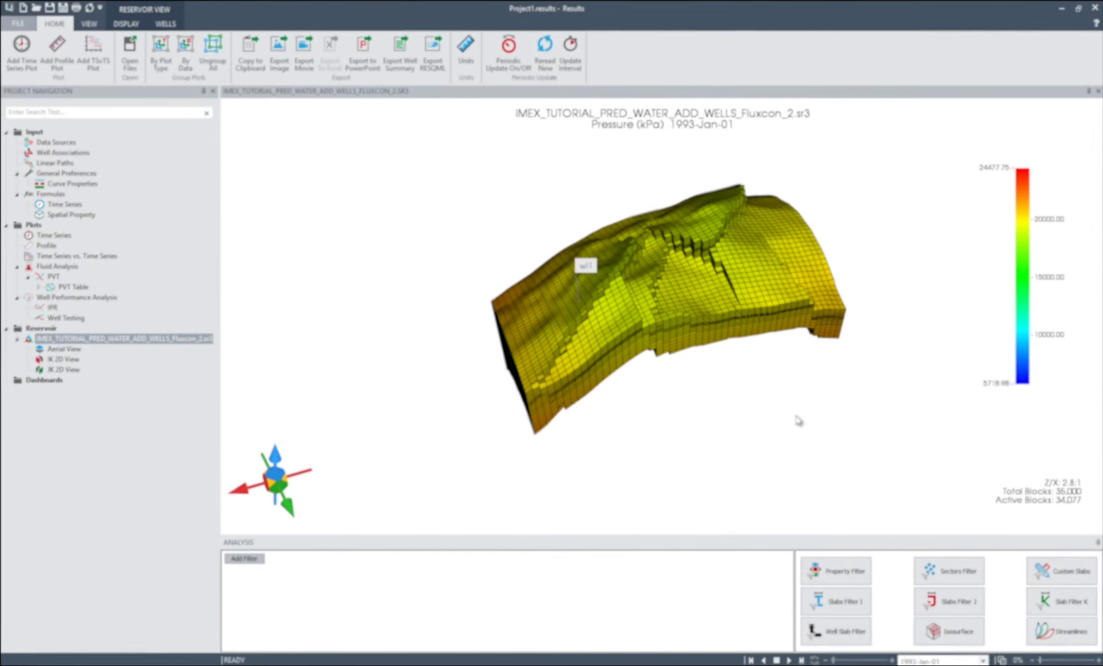
# Quick-plot pressure for grid block {18, 17, 1} and animate the reservoir to 1996-Dec-01
pyautogui.moveTo(686, 299)
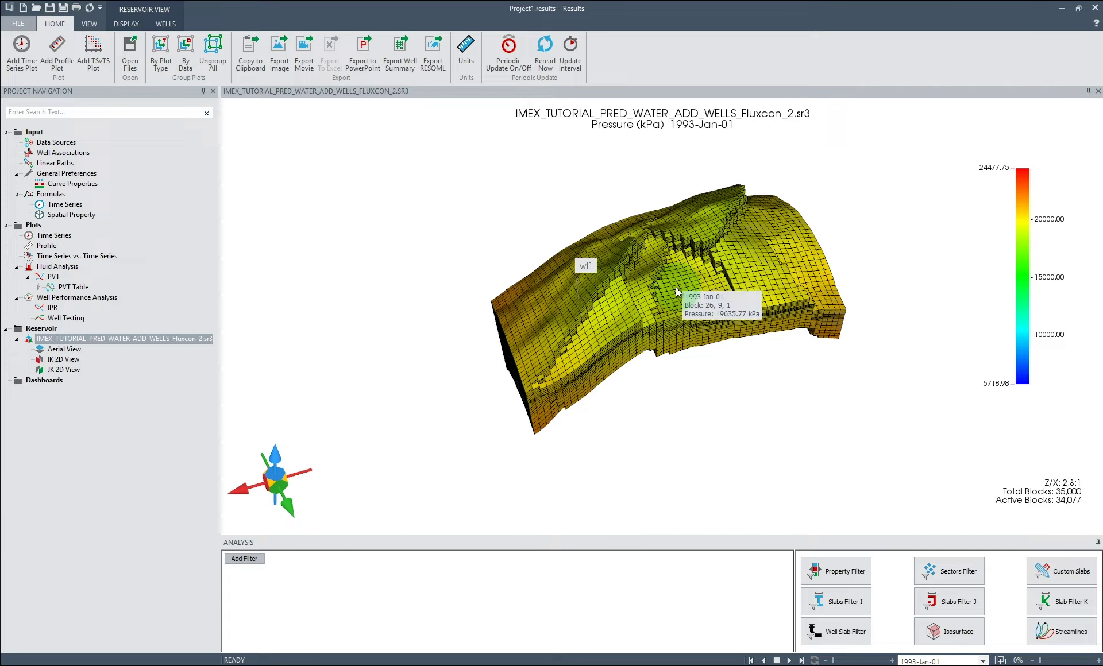
pyautogui.rightClick(676, 288)
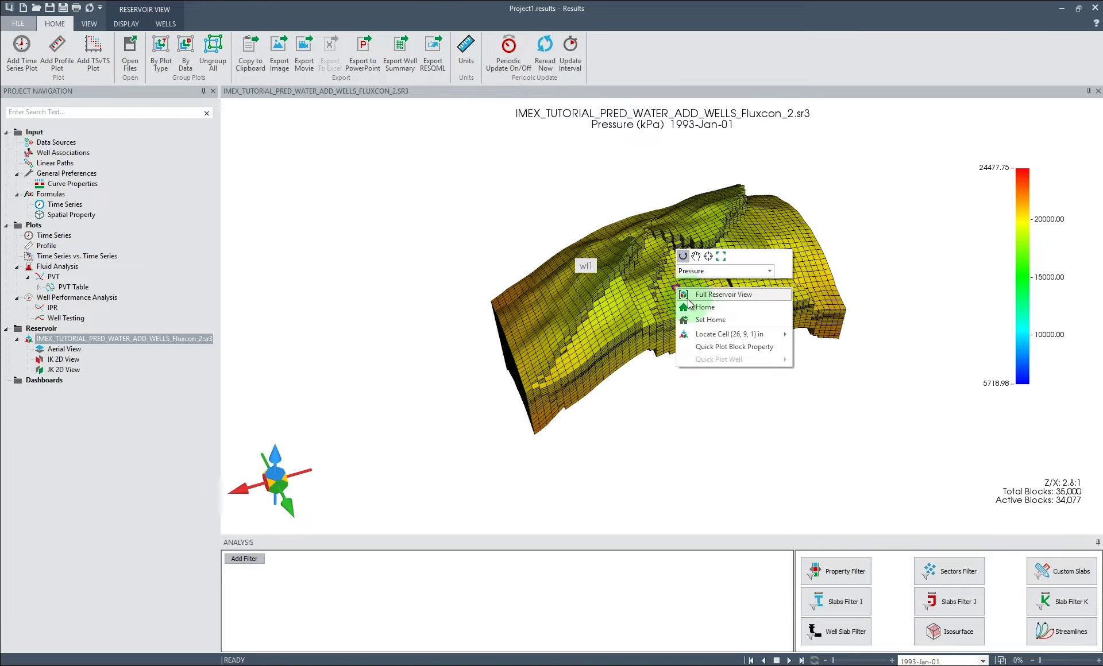
pyautogui.click(720, 347)
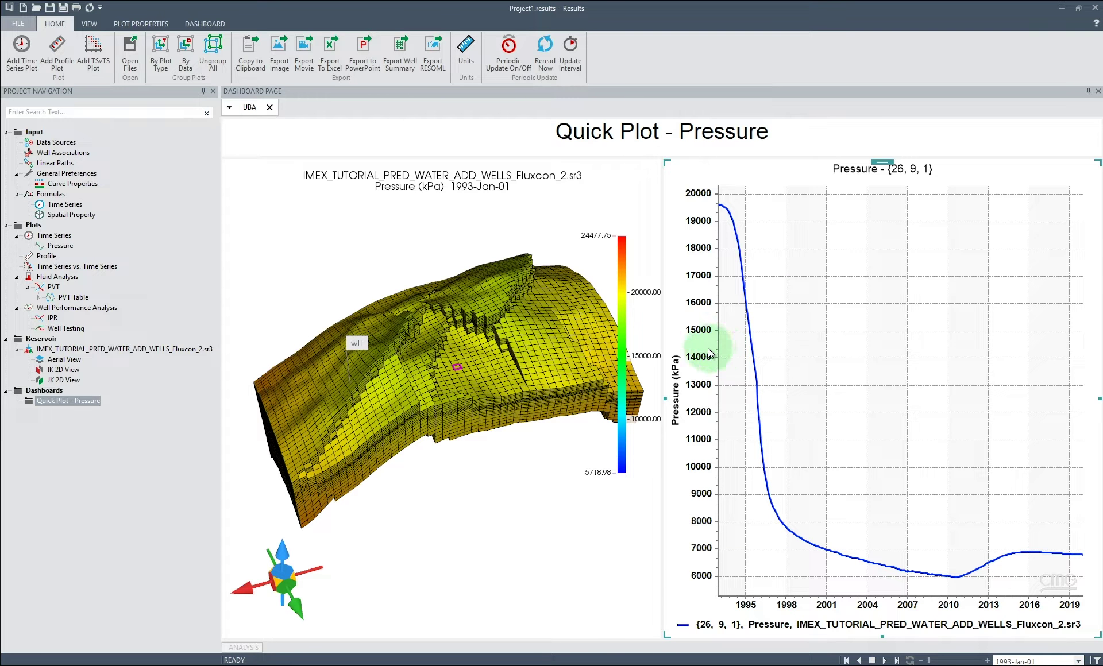
pyautogui.click(480, 362)
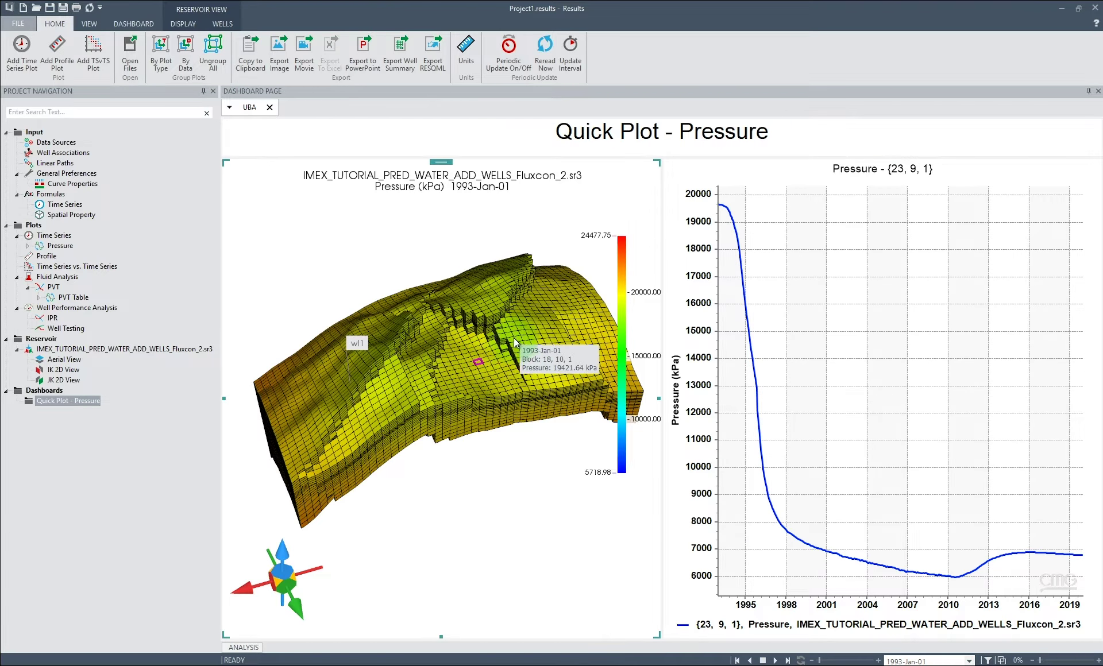
pyautogui.click(497, 300)
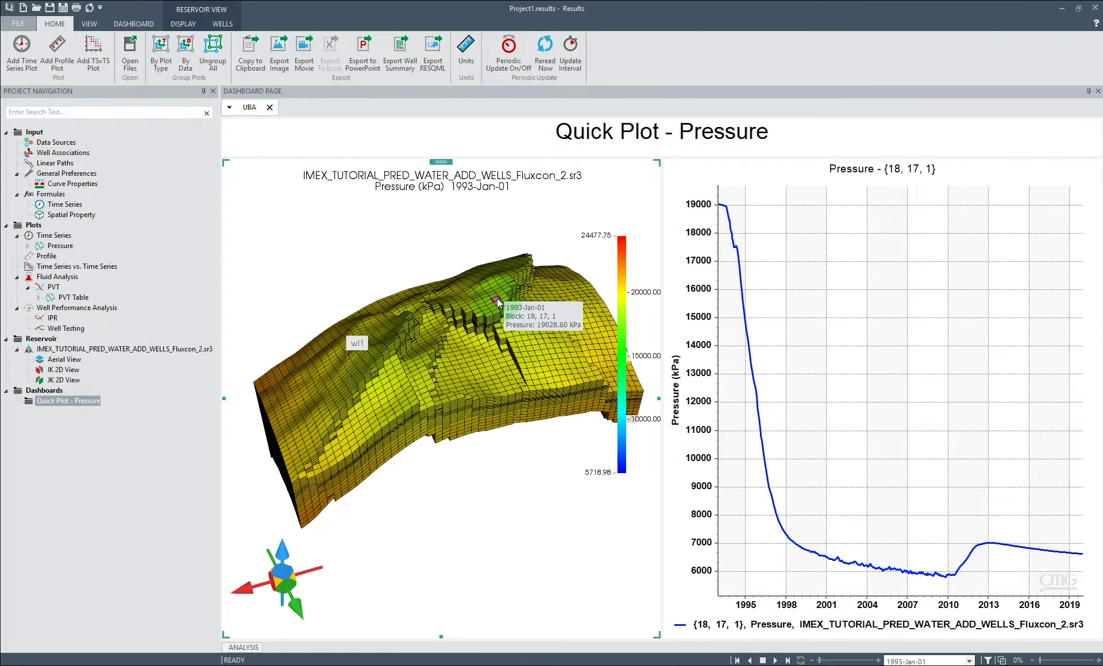
pyautogui.click(770, 660)
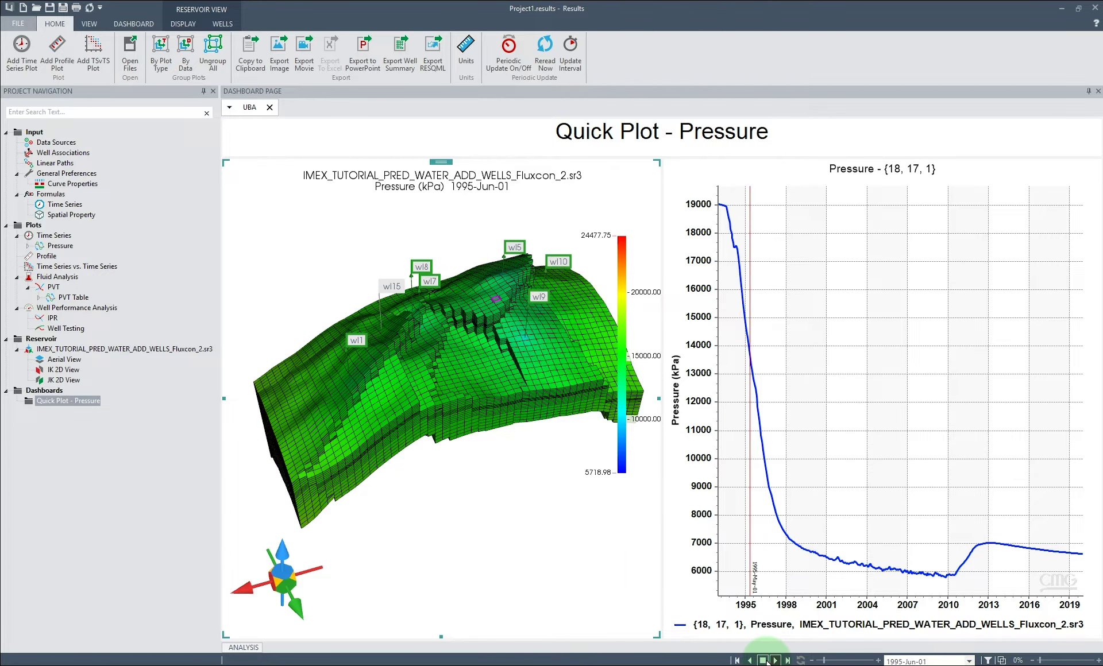
# Create an Oil Producer quick-plot dashboard for well wl1 and tilt the 3D view slightly
pyautogui.rightClick(359, 343)
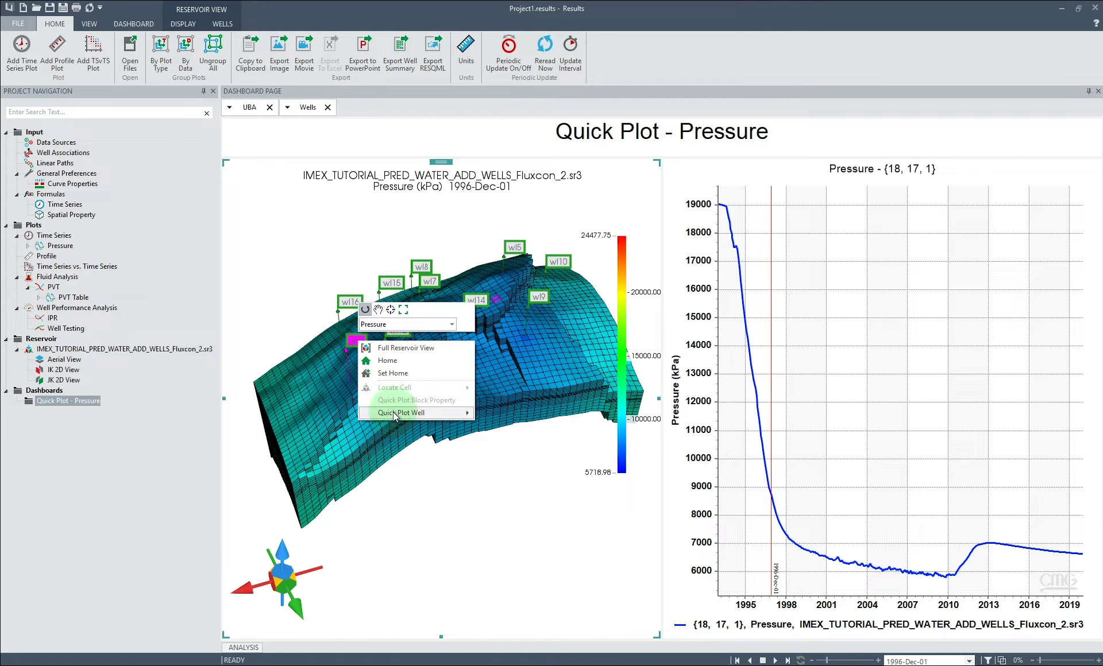
pyautogui.moveTo(394, 413)
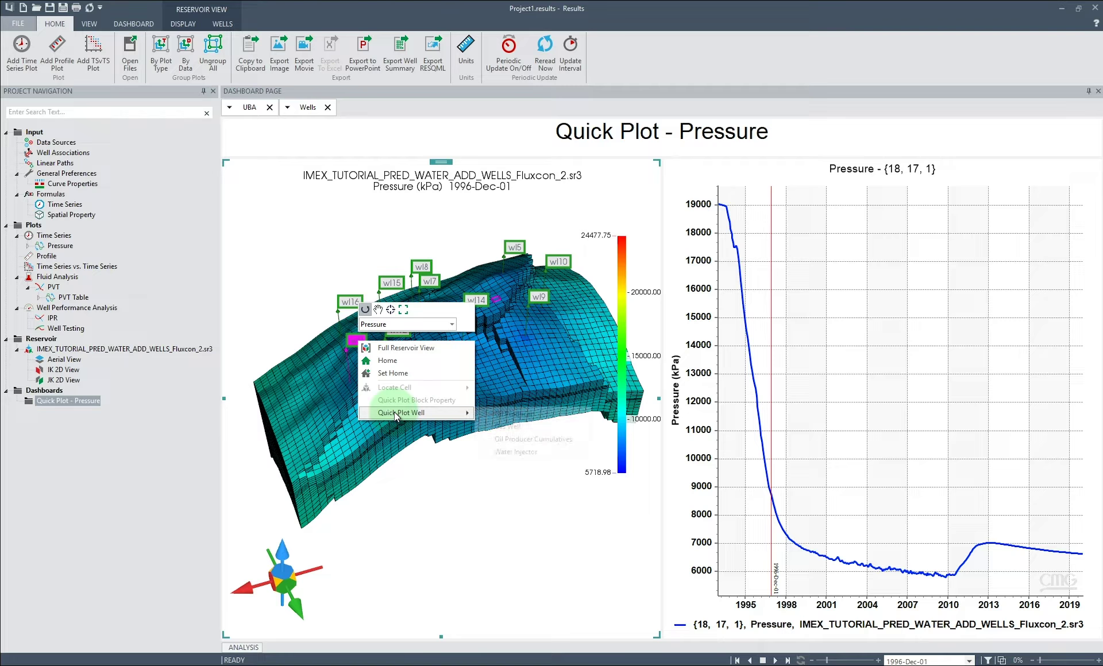
pyautogui.click(517, 414)
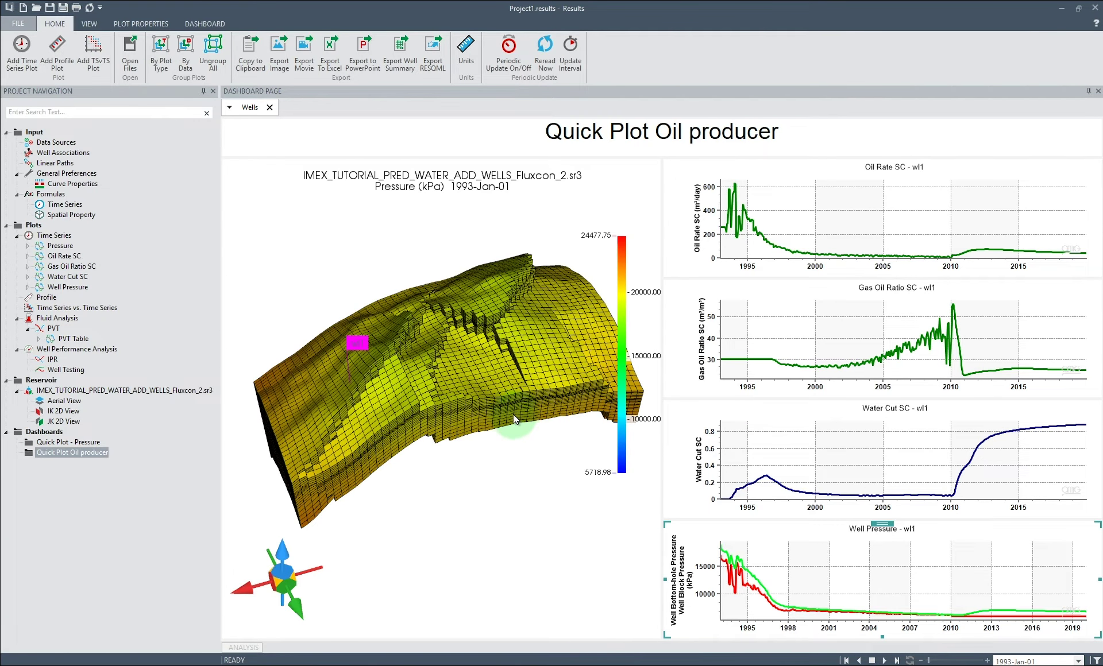
pyautogui.moveTo(513, 415); pyautogui.dragTo(509, 420)
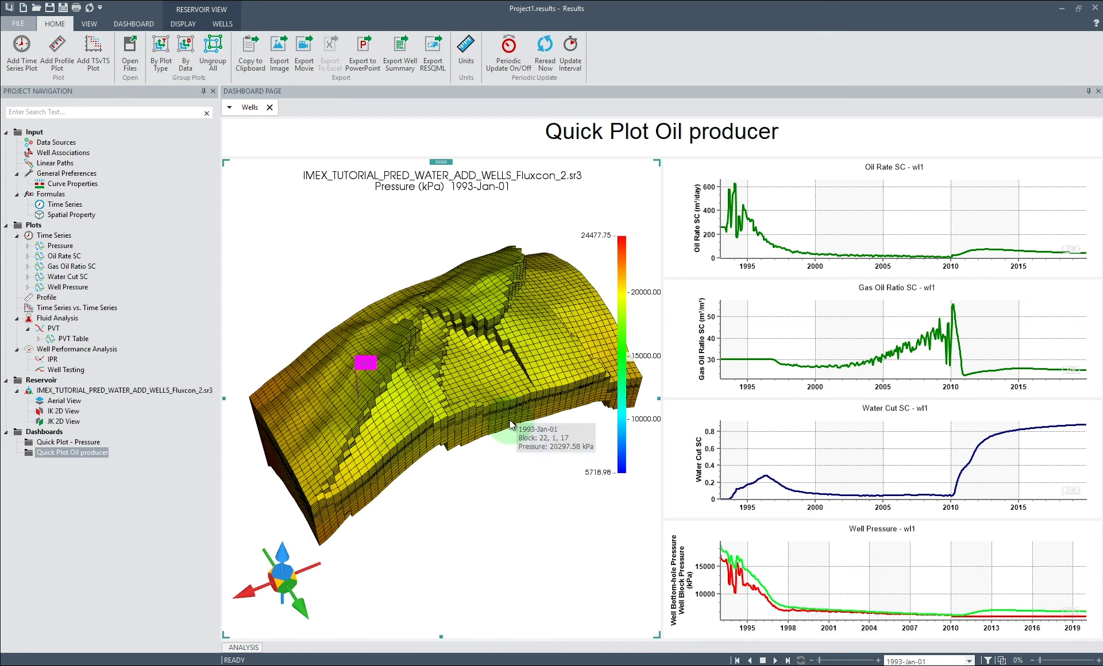
# Stop the animation at 1997-Jul-01 and chart wells wl15 and wl1 together
pyautogui.click(775, 661)
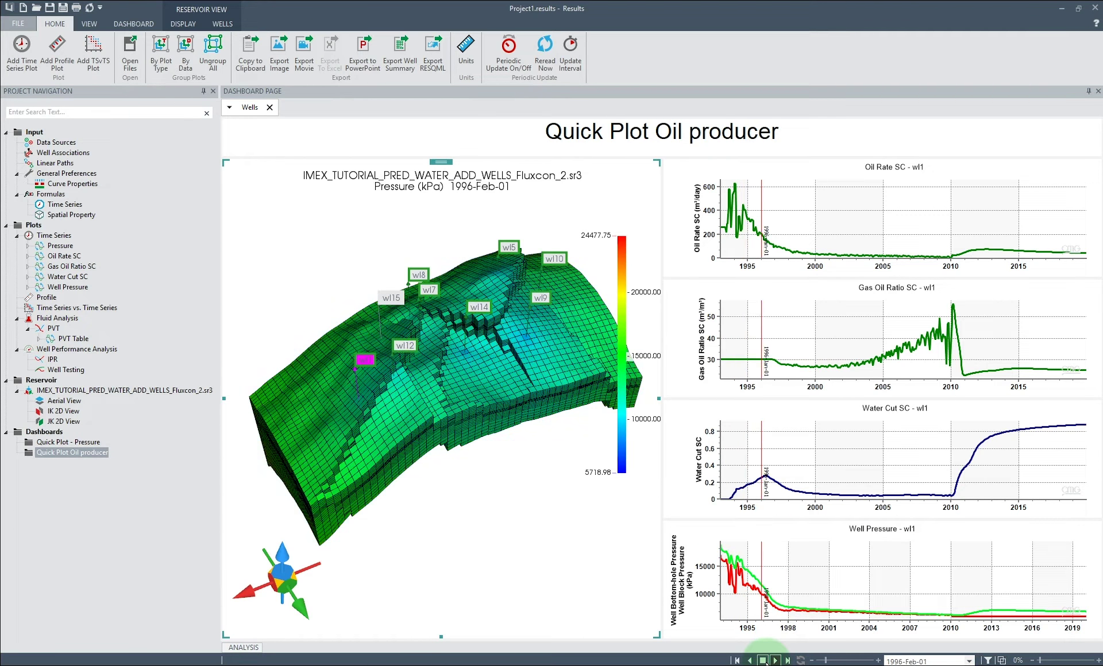
pyautogui.click(763, 661)
pyautogui.click(410, 346)
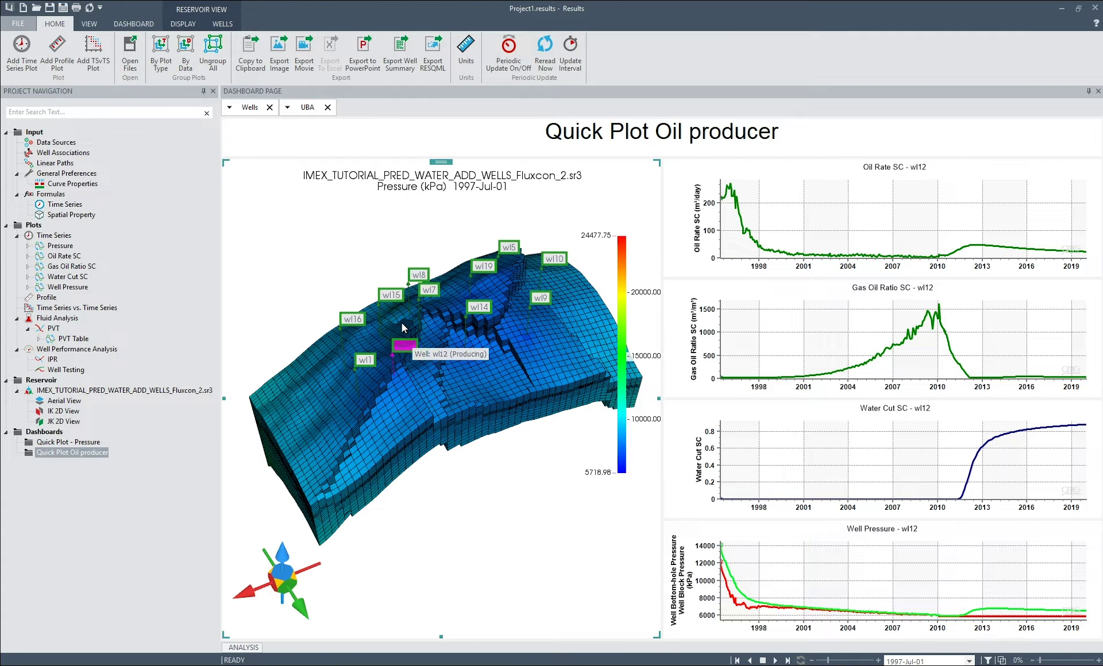
pyautogui.click(393, 296)
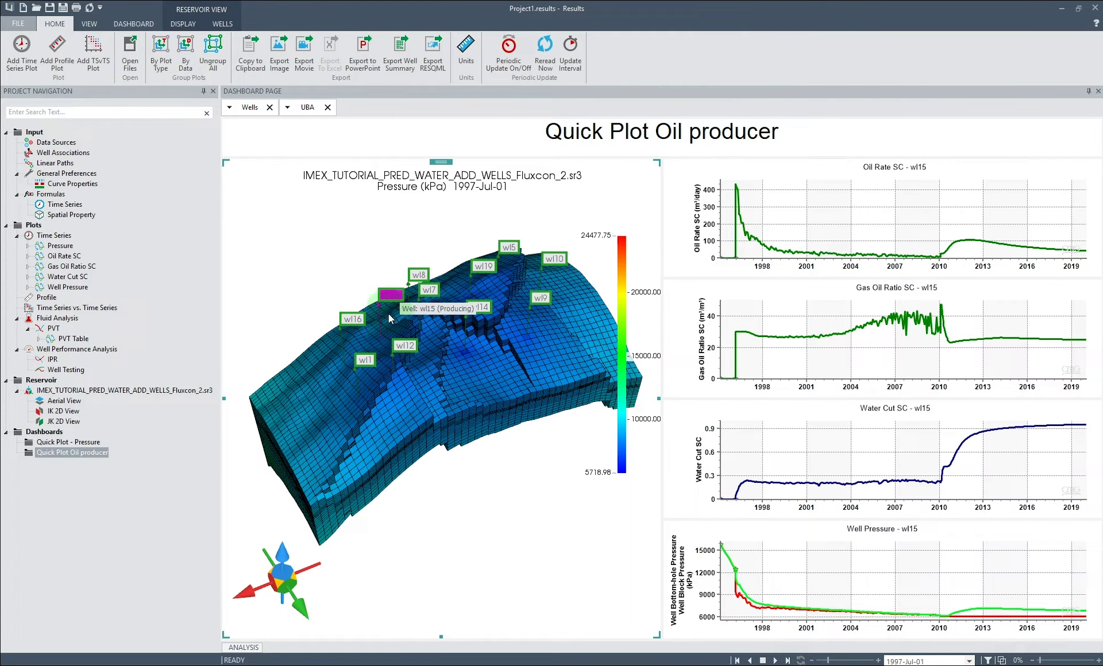
pyautogui.keyDown('ctrl'); pyautogui.click(364, 361); pyautogui.keyUp('ctrl')
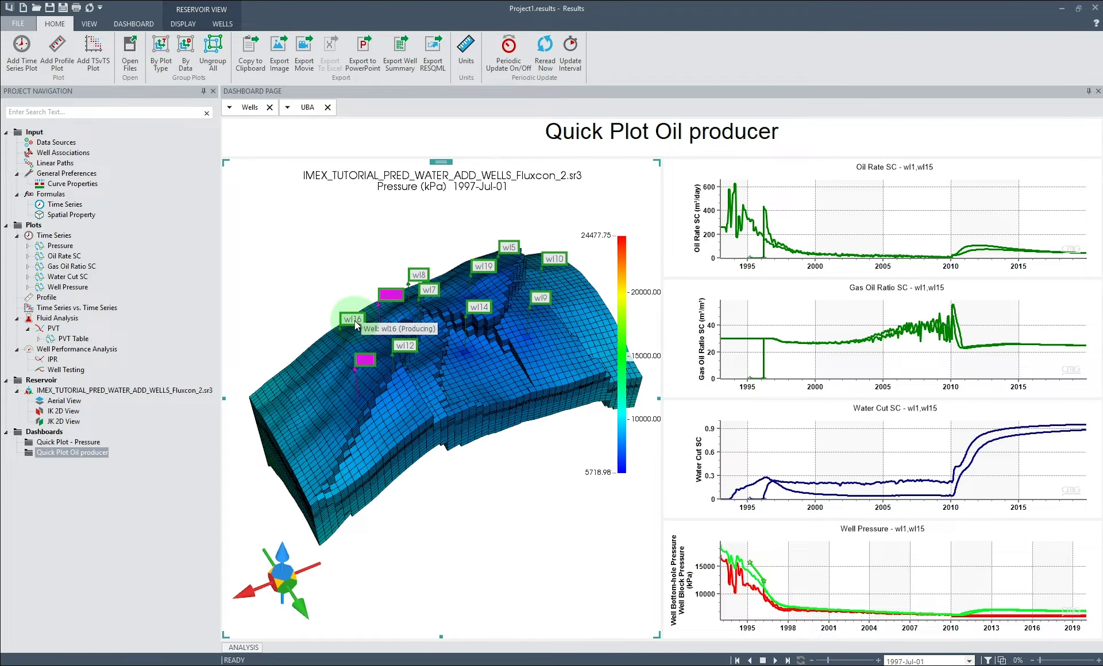
pyautogui.moveTo(386, 376)
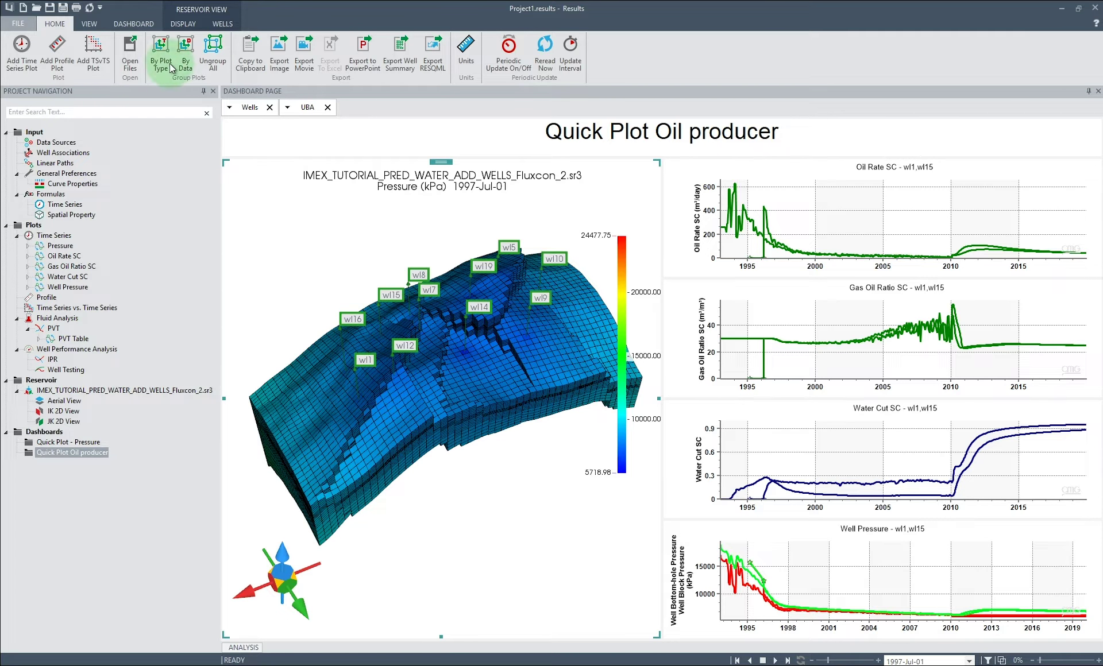
# Add a time-step list panel, plot only wl15, and start the time range at 1999-Dec-10
pyautogui.click(150, 24)
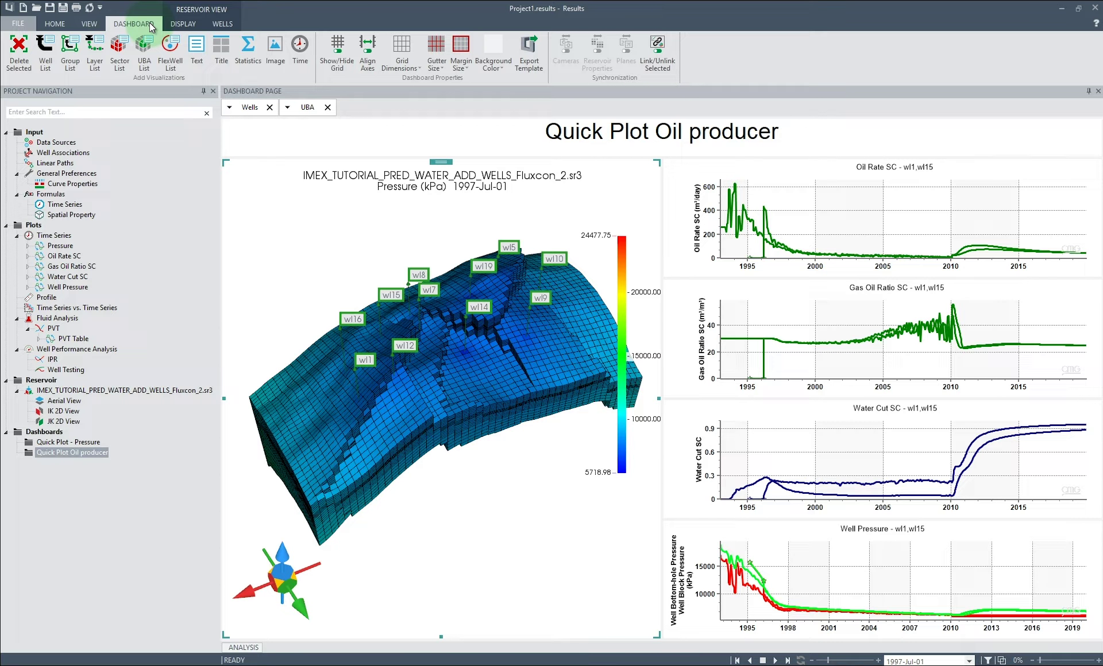
pyautogui.click(304, 54)
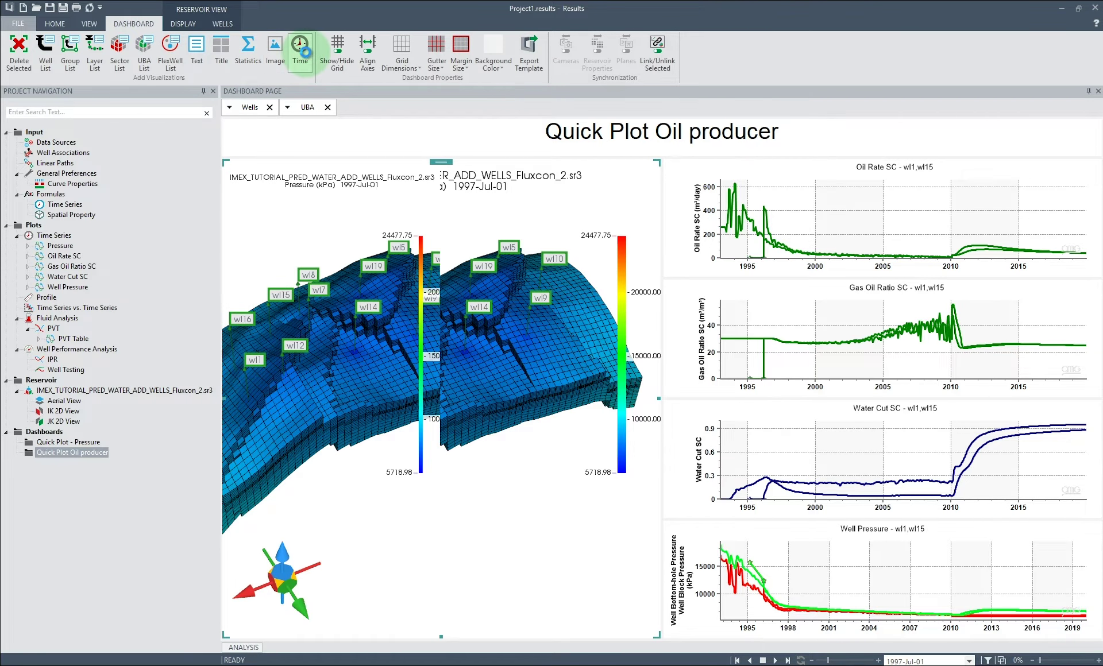
pyautogui.click(309, 275)
pyautogui.click(282, 296)
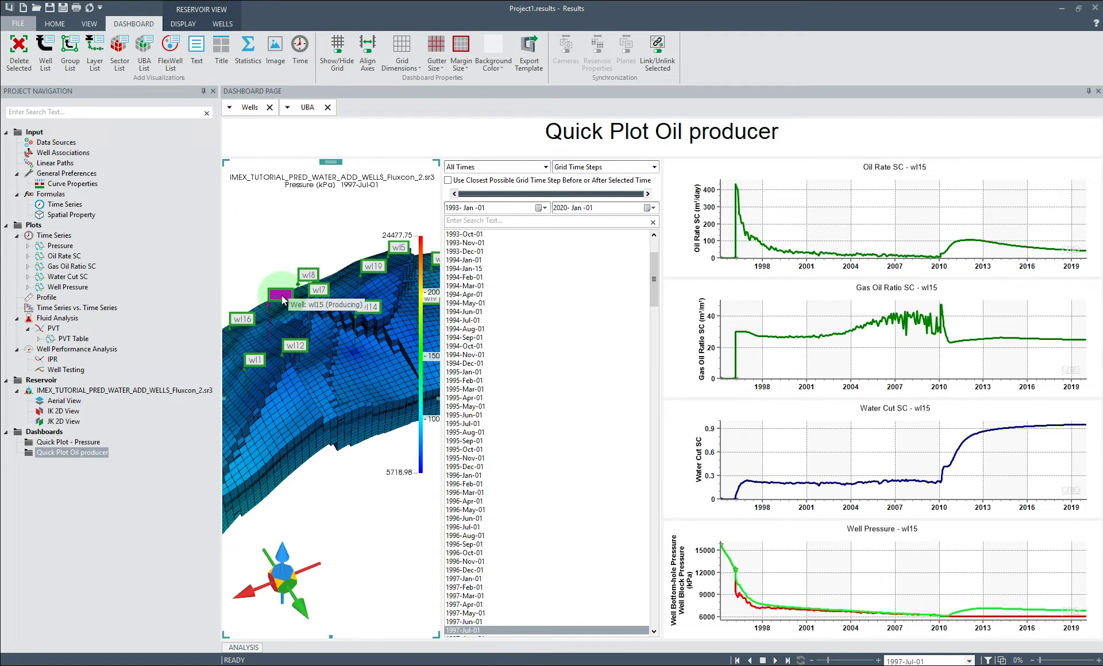
pyautogui.click(456, 195)
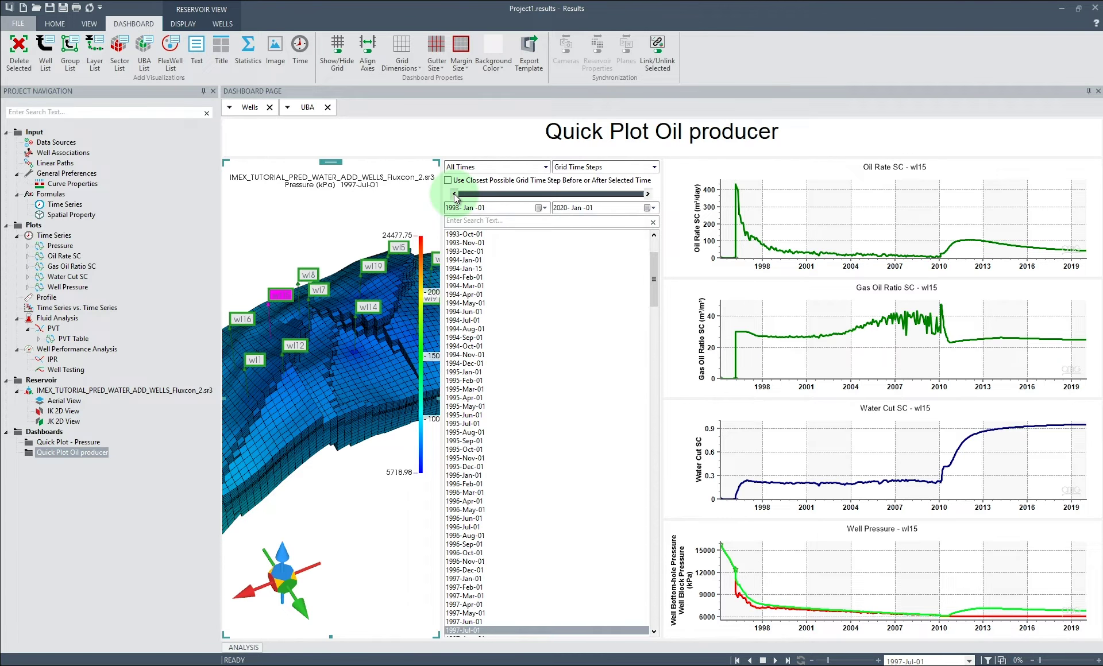
pyautogui.moveTo(456, 195); pyautogui.dragTo(573, 193)
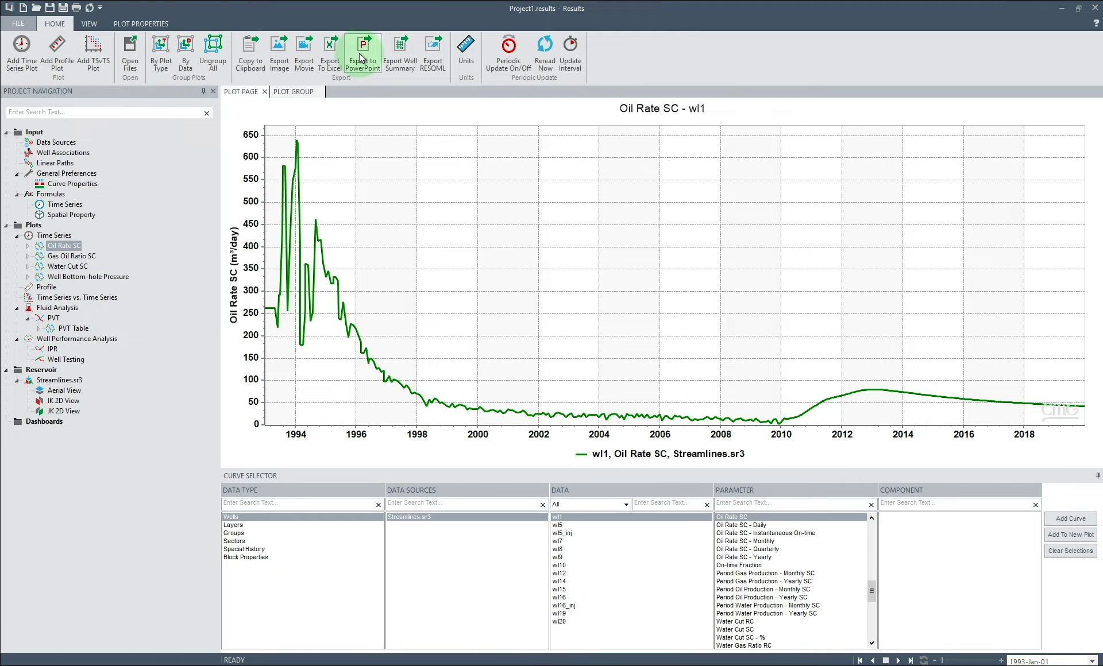
# Export all Oil Rate SC plots and the wl1, wl8, wl12 GOR plots to PowerPoint, resized to 16:9
pyautogui.click(361, 57)
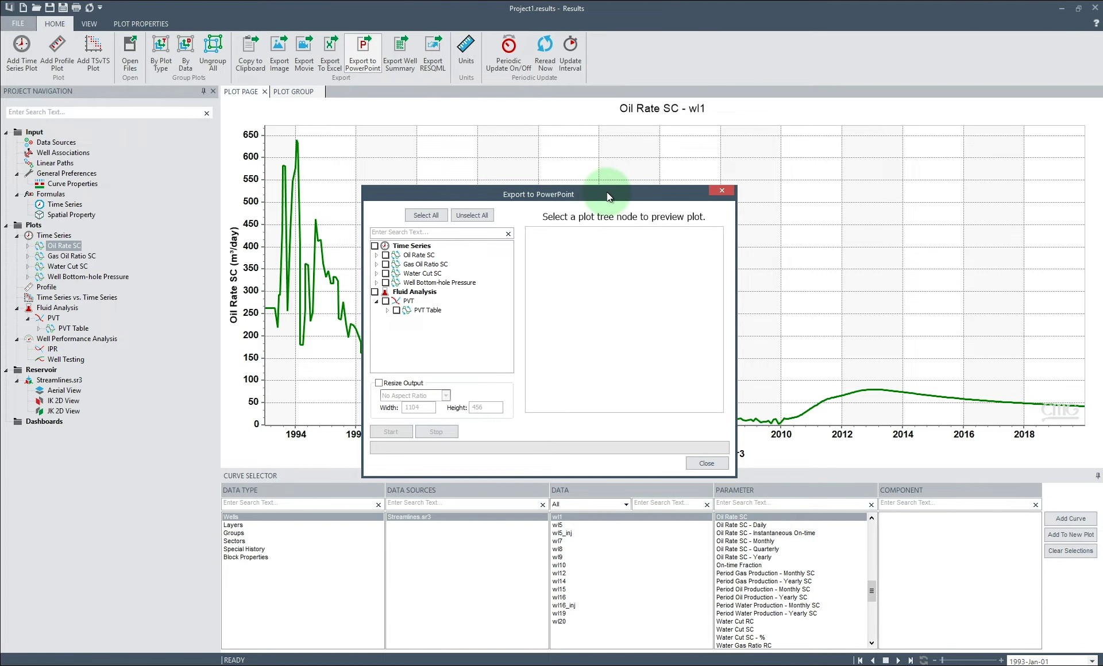
pyautogui.click(385, 256)
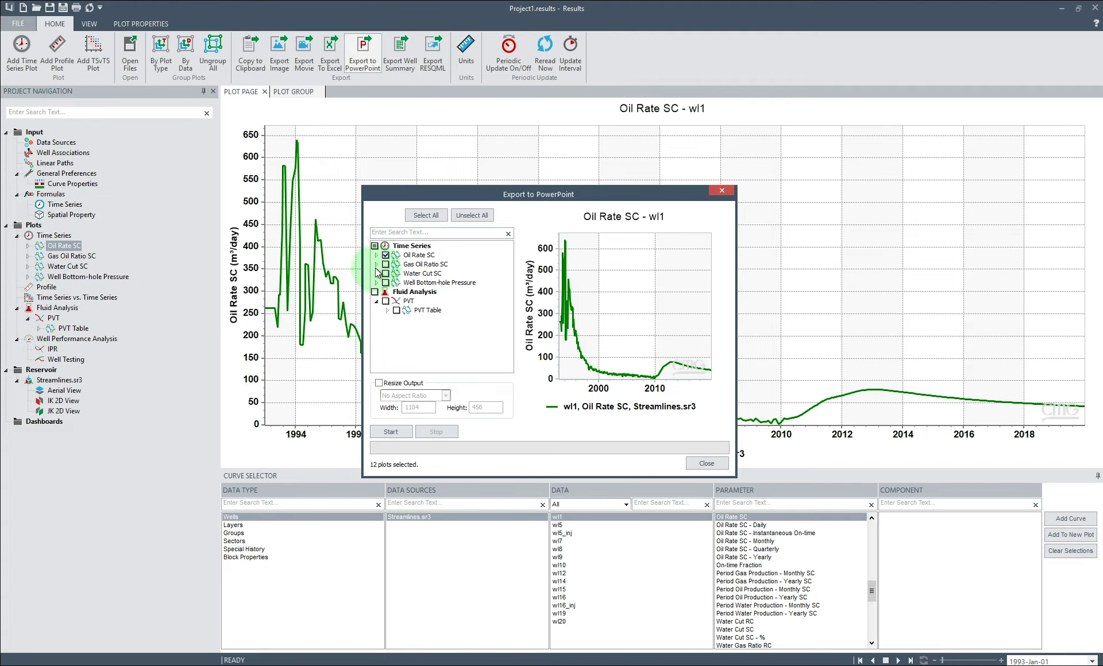
pyautogui.click(376, 265)
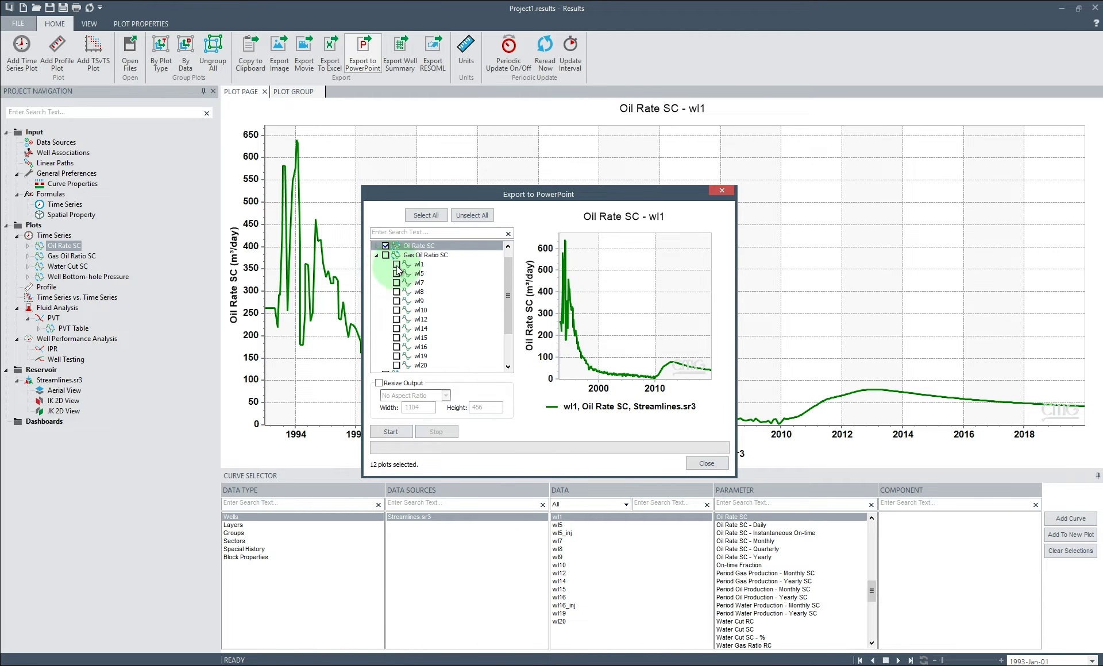
pyautogui.click(396, 265)
pyautogui.click(396, 292)
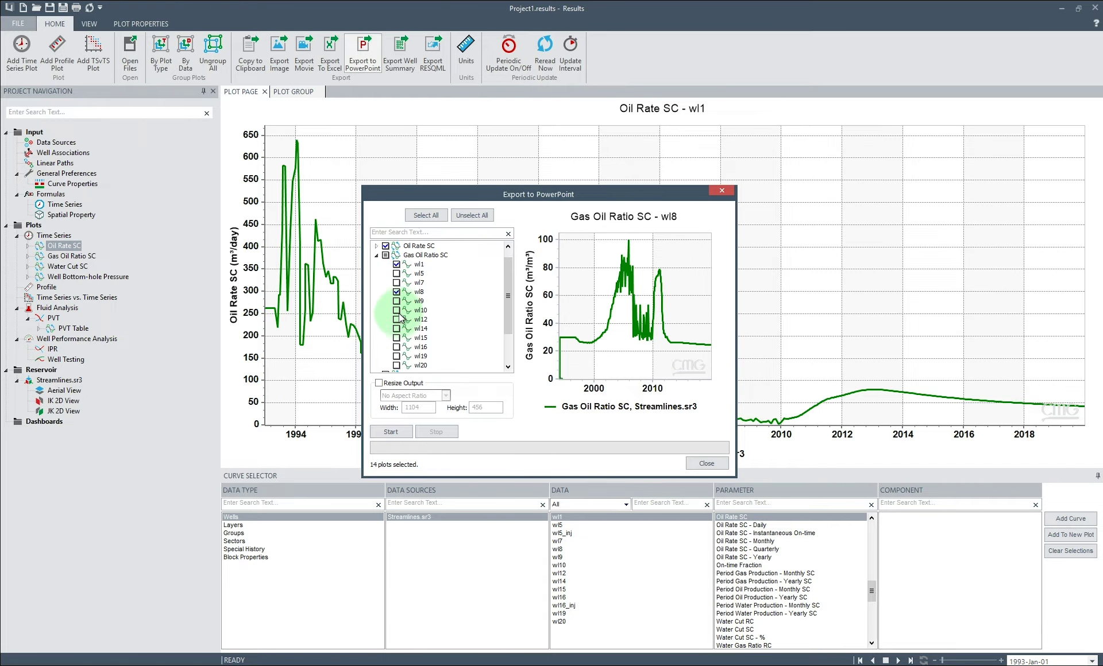
pyautogui.click(396, 319)
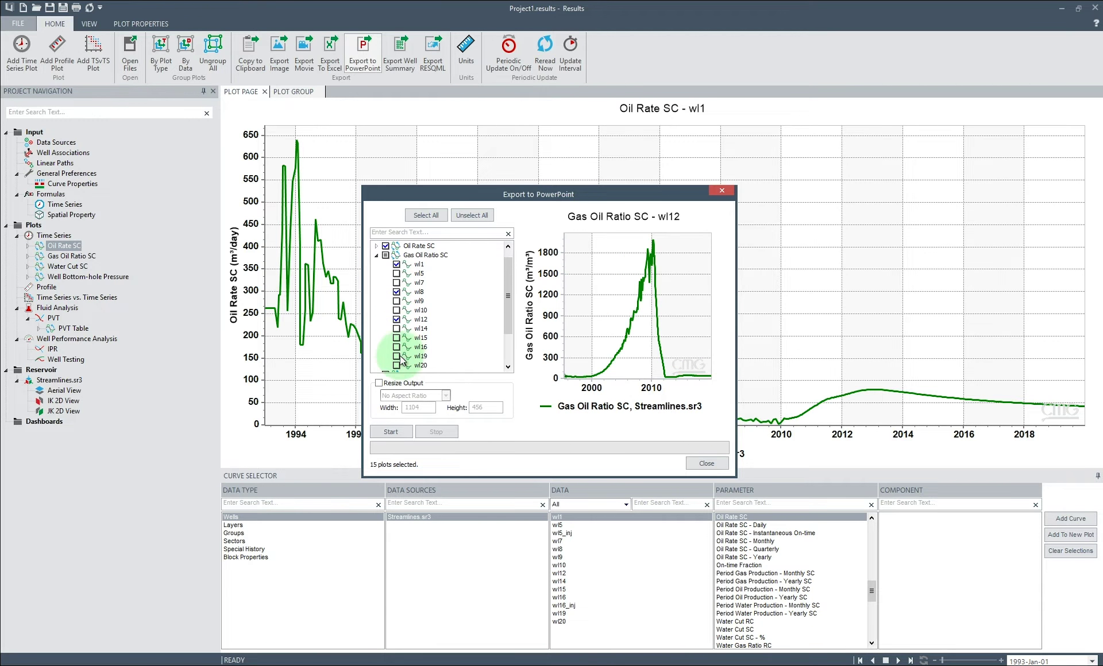
pyautogui.click(379, 384)
pyautogui.click(445, 396)
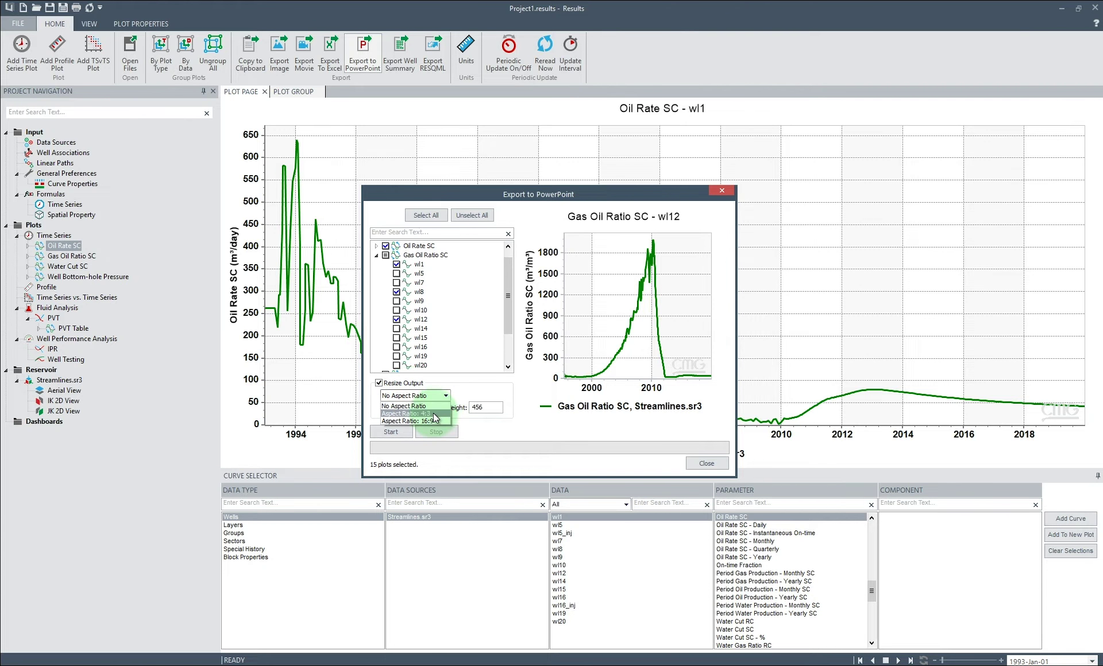
pyautogui.click(433, 422)
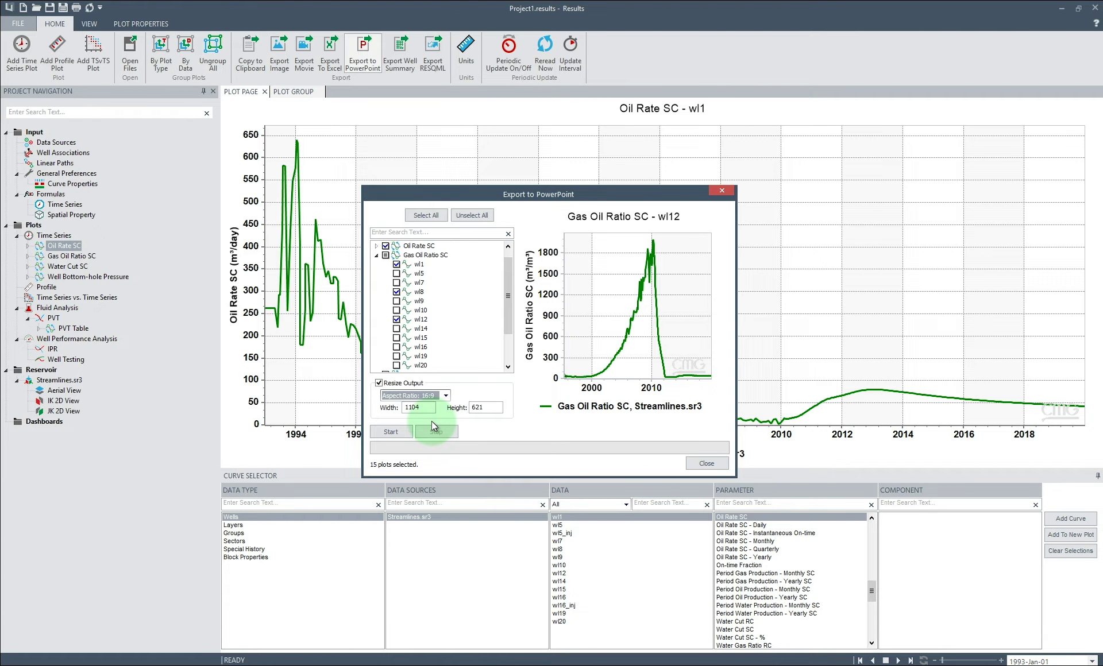
pyautogui.click(404, 430)
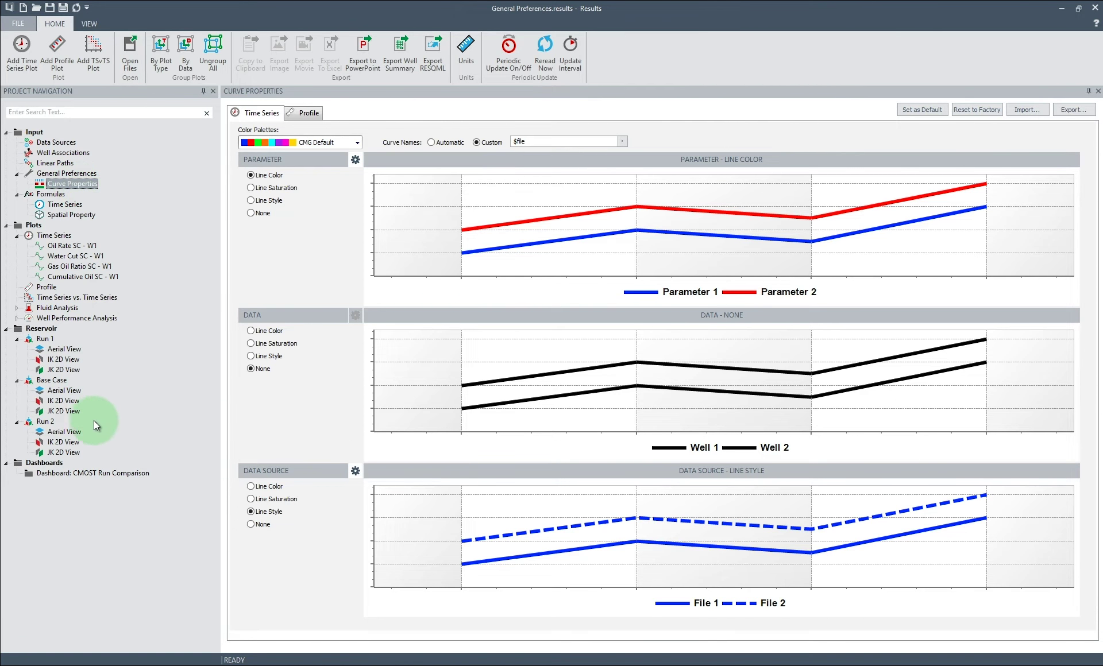
# Open Dashboard: CMOST Run Comparison from the Dashboards list in Project Navigation
pyautogui.click(76, 470)
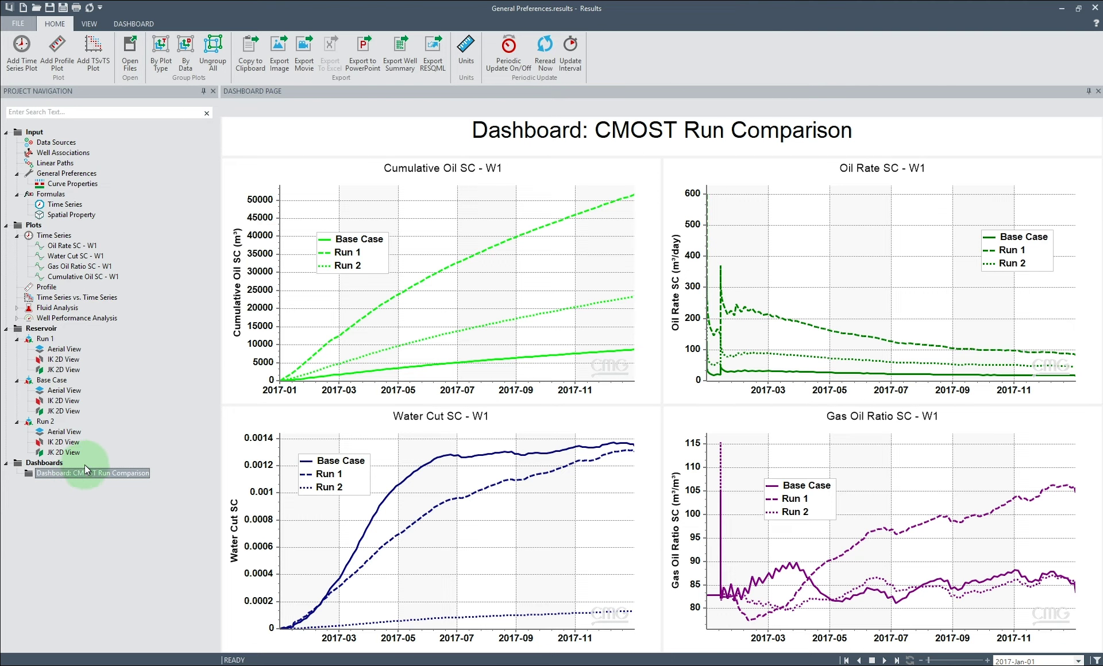
# Colour curves by data source with Base Case set to black, then return to the run comparison dashboard
pyautogui.click(64, 184)
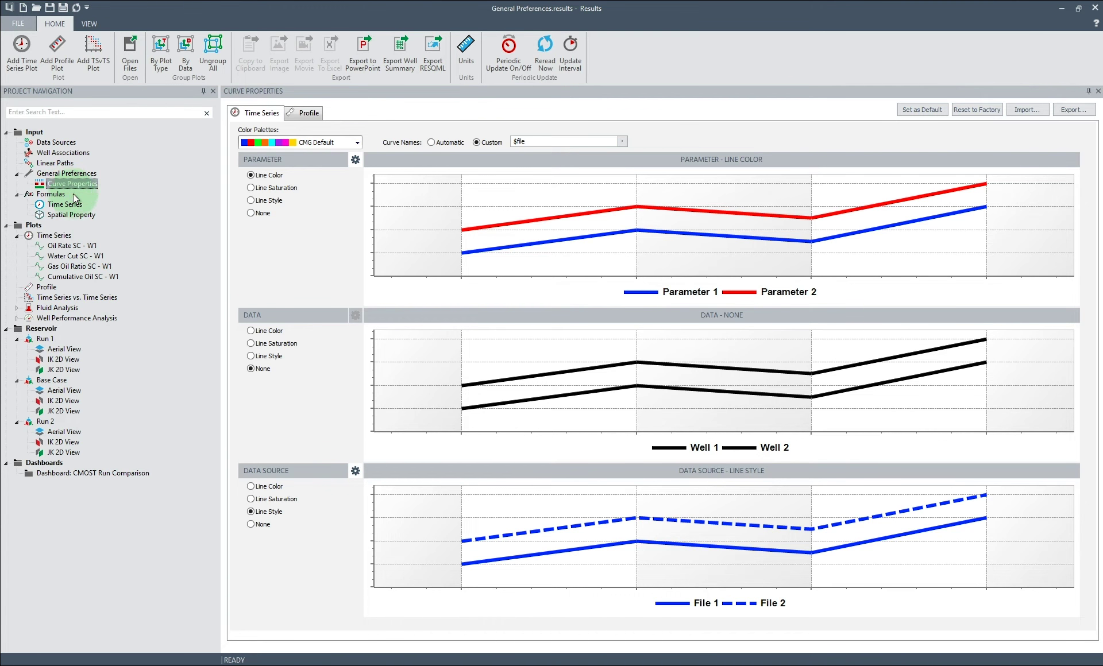
pyautogui.click(251, 488)
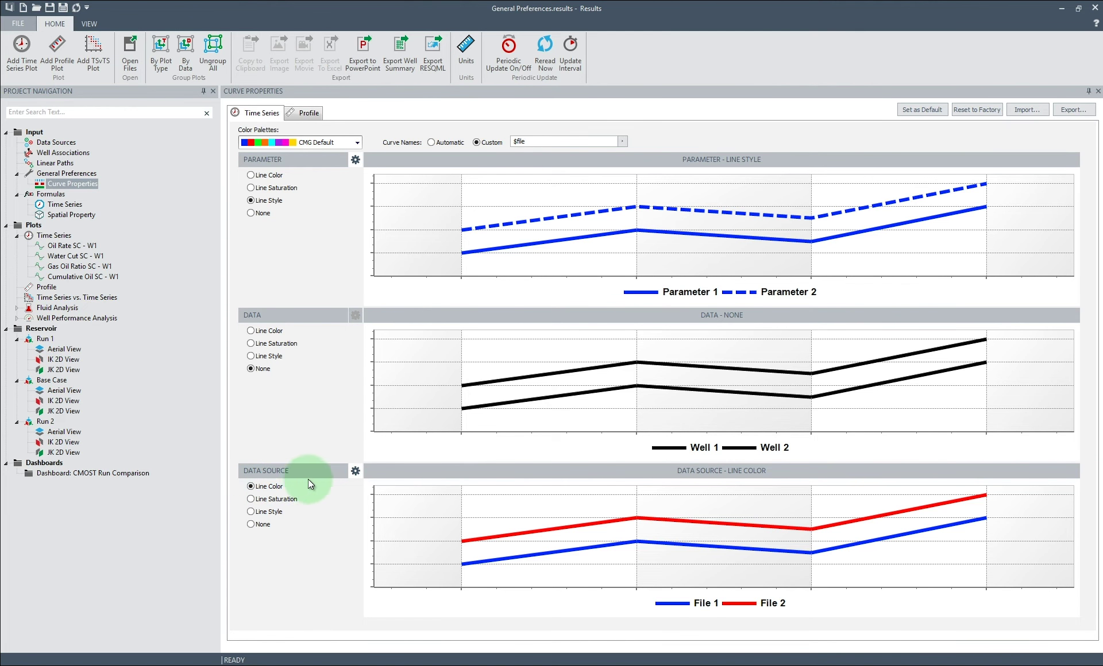
pyautogui.click(352, 474)
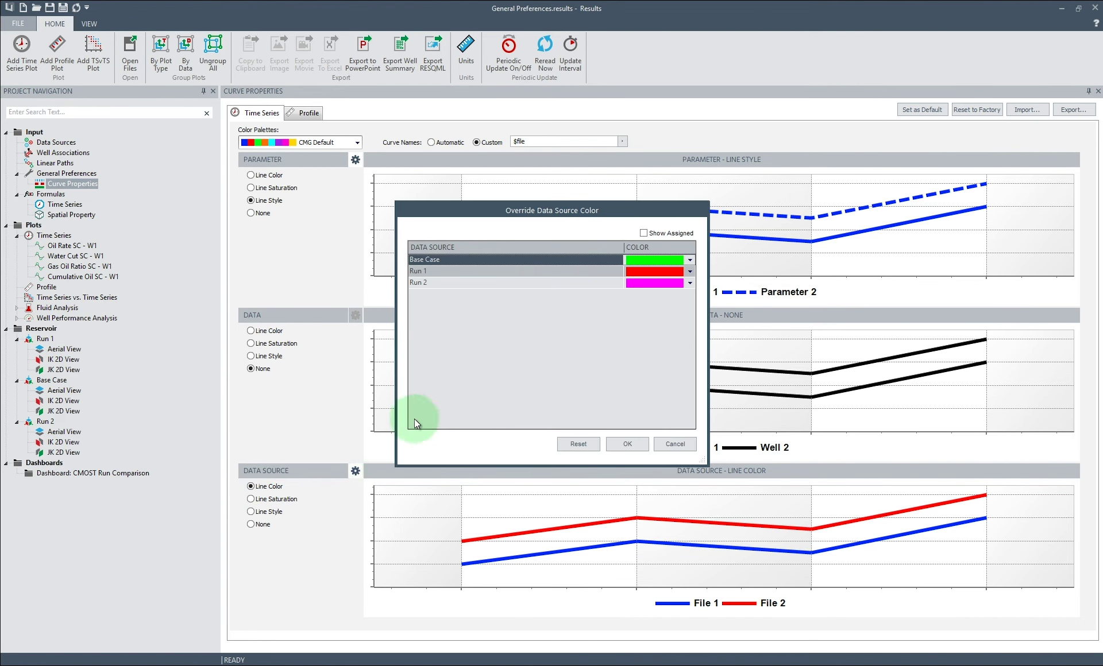
pyautogui.click(691, 262)
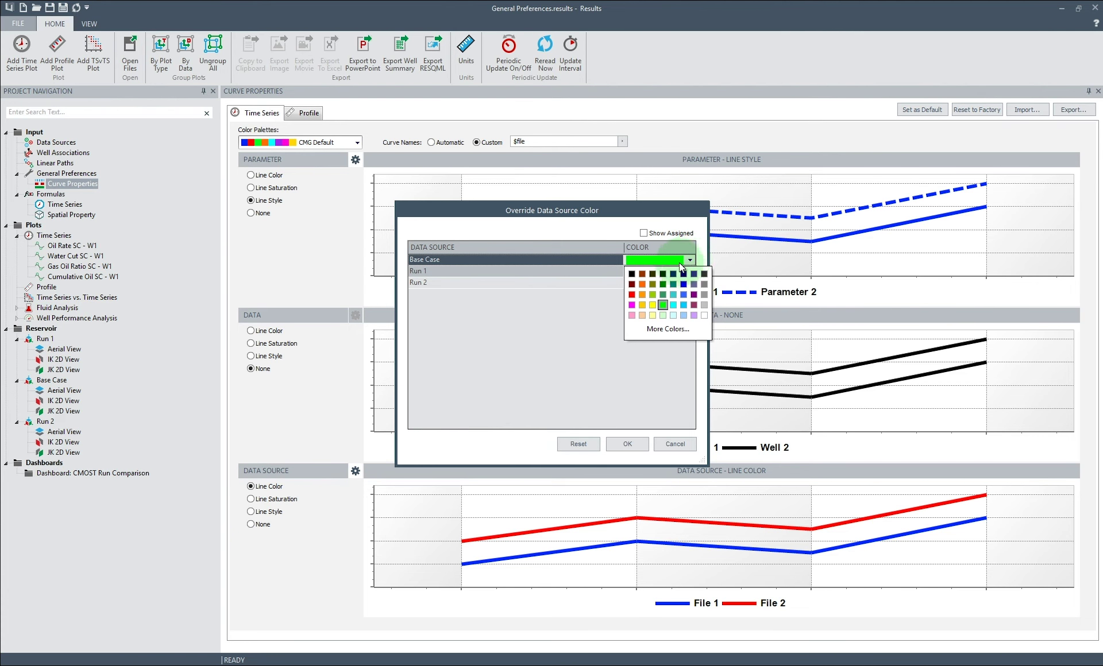
pyautogui.click(632, 274)
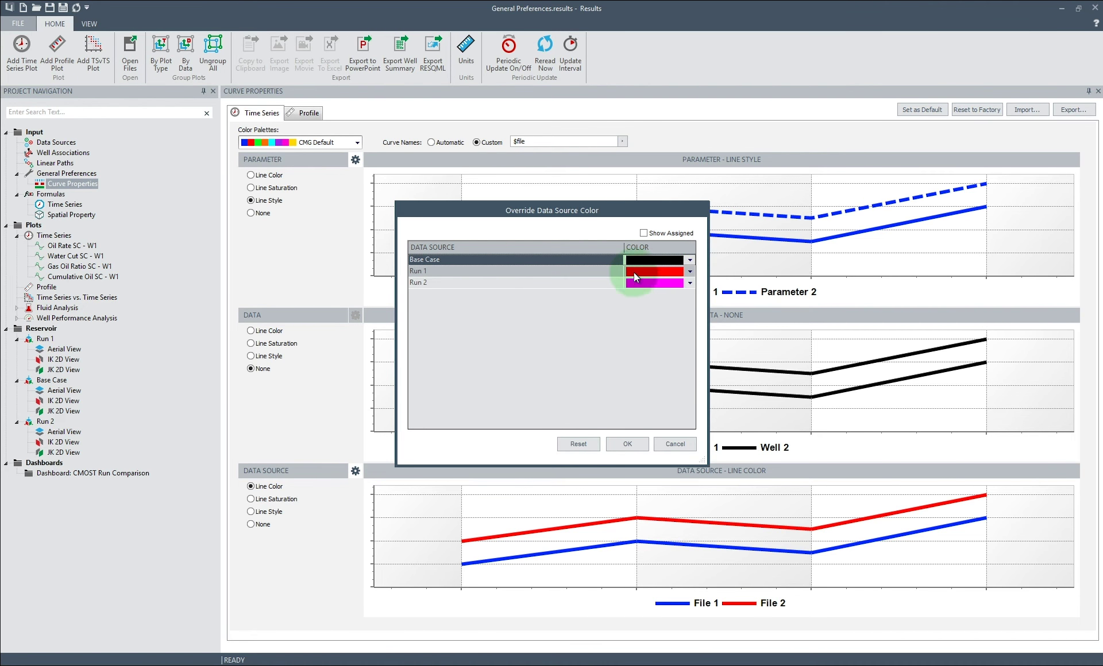
pyautogui.click(635, 440)
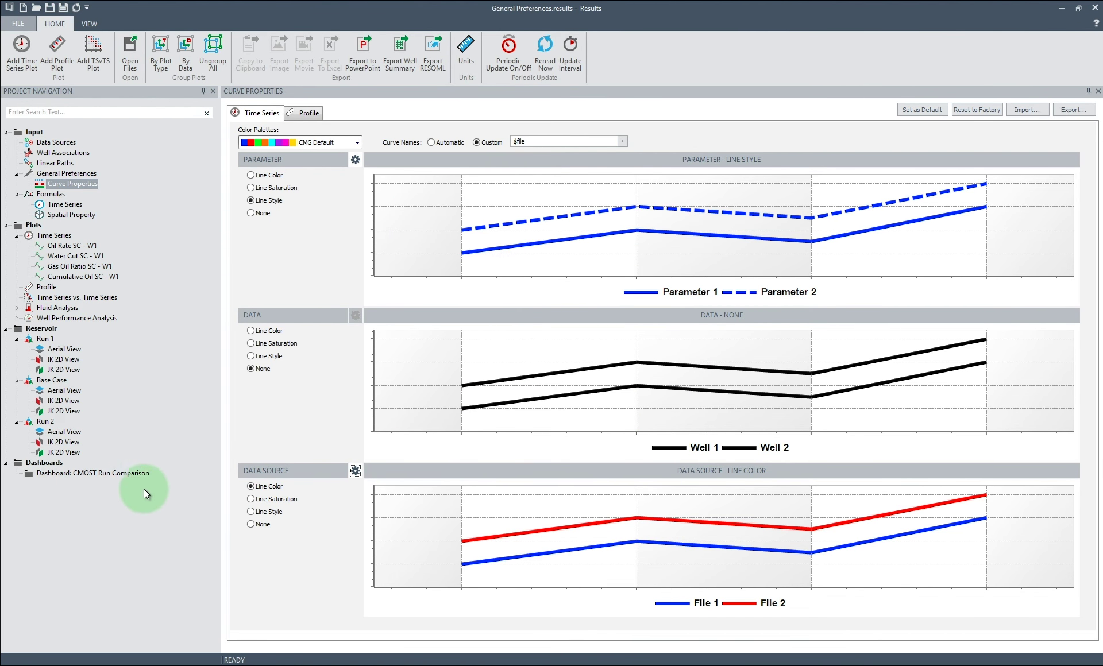
pyautogui.click(122, 473)
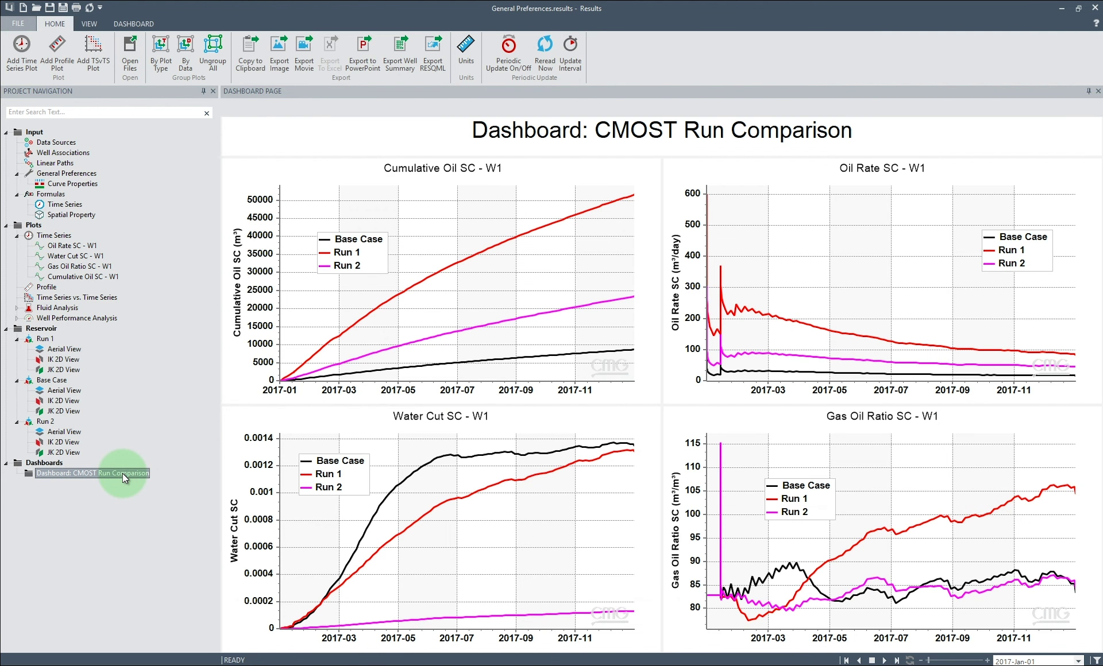